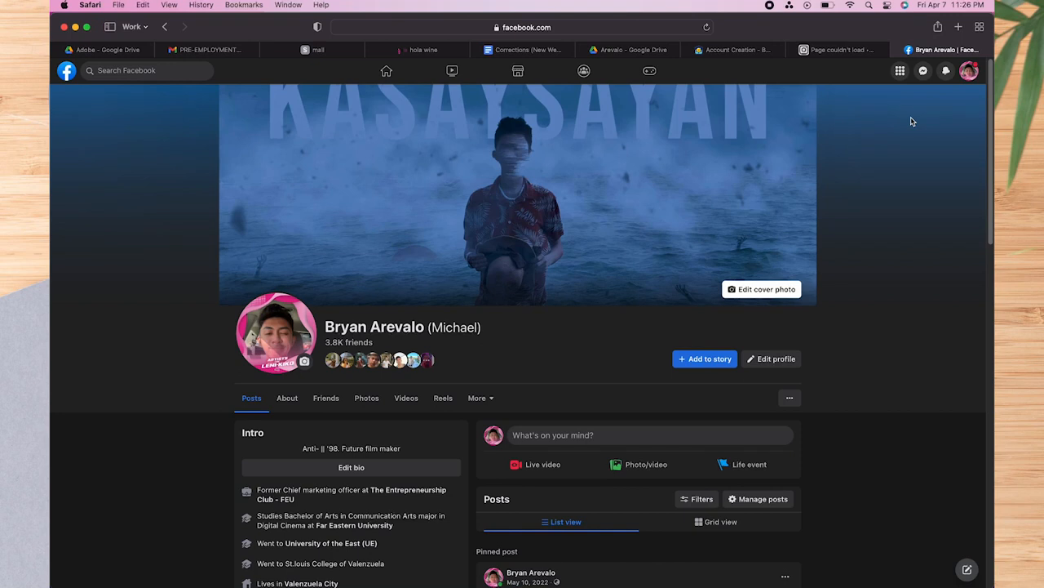
# Start creating a new Page named Creator Room with the category Media Agency
pyautogui.click(900, 71)
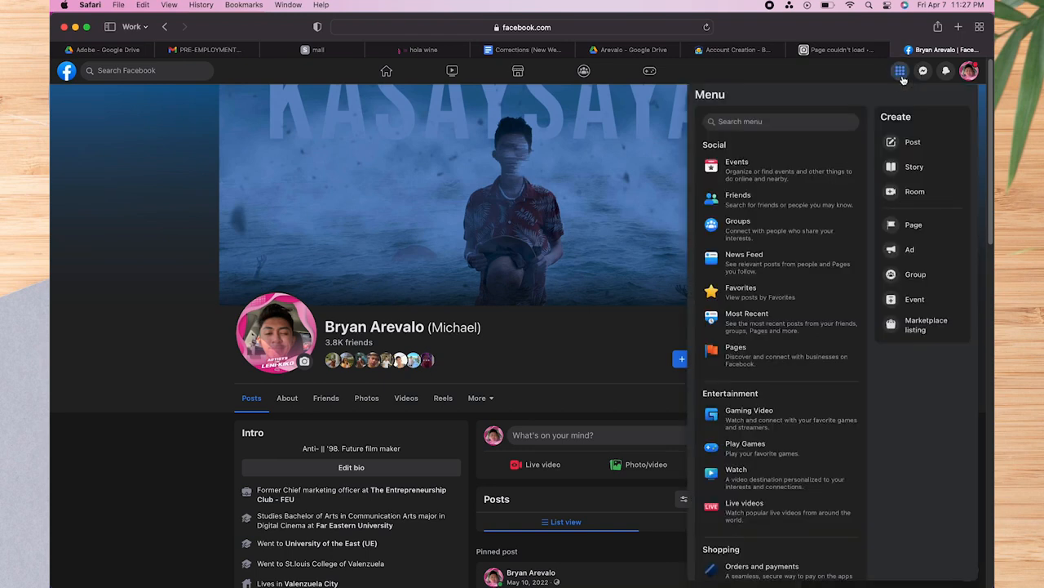
pyautogui.click(914, 225)
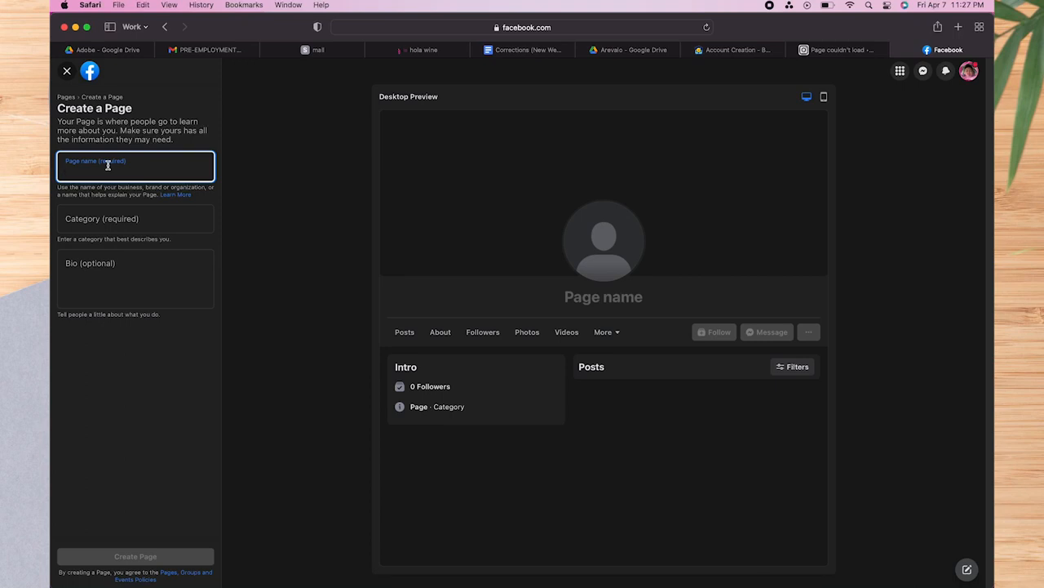
pyautogui.write('Creator Room')
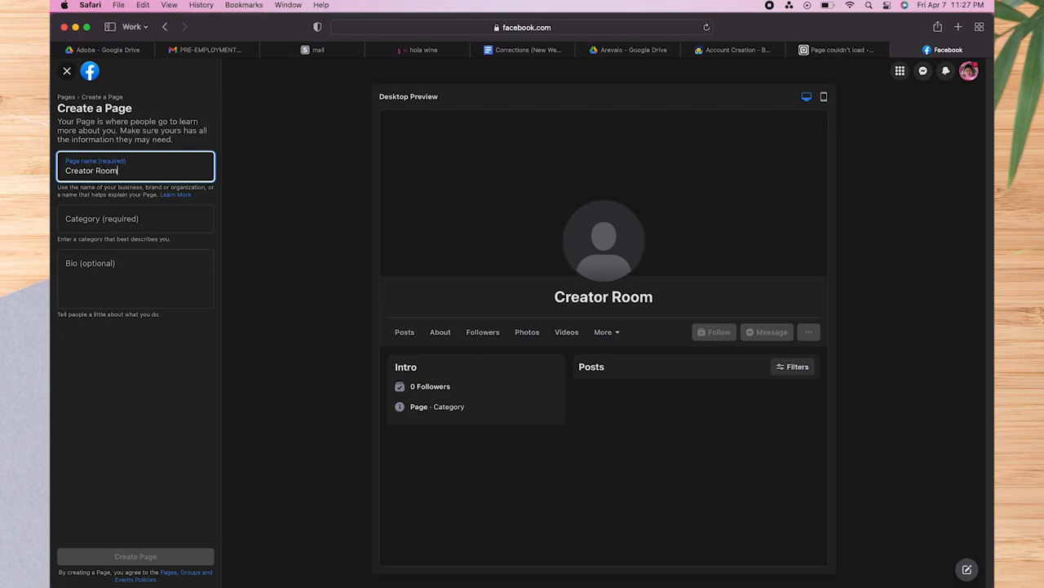
pyautogui.click(118, 220)
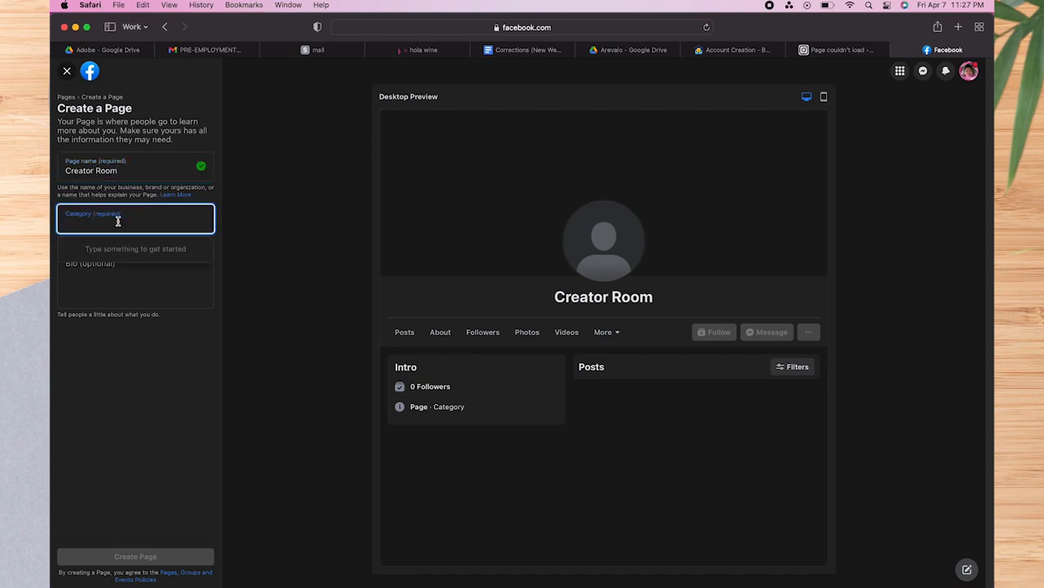
pyautogui.write('Media')
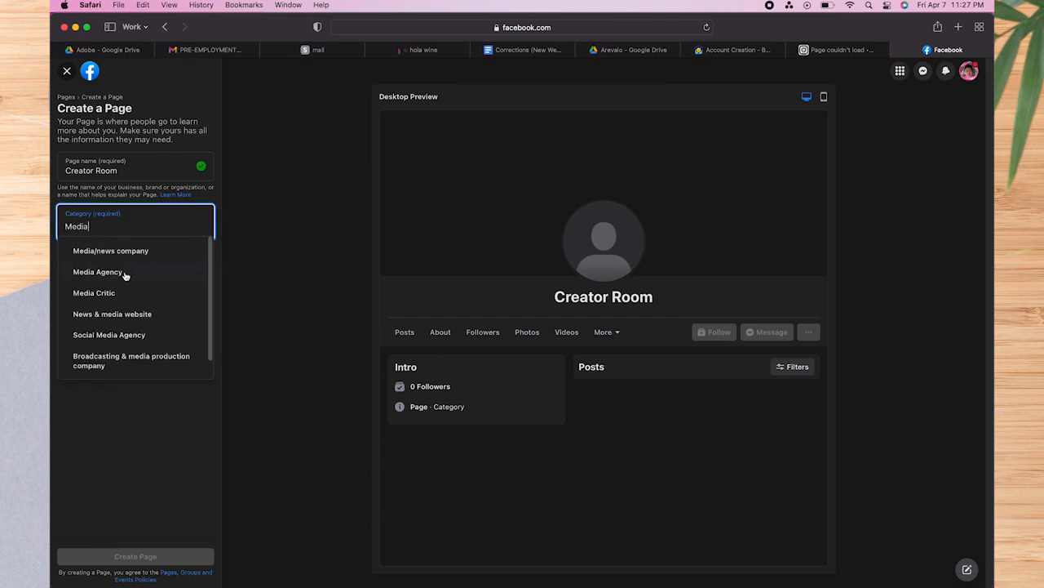
pyautogui.click(124, 272)
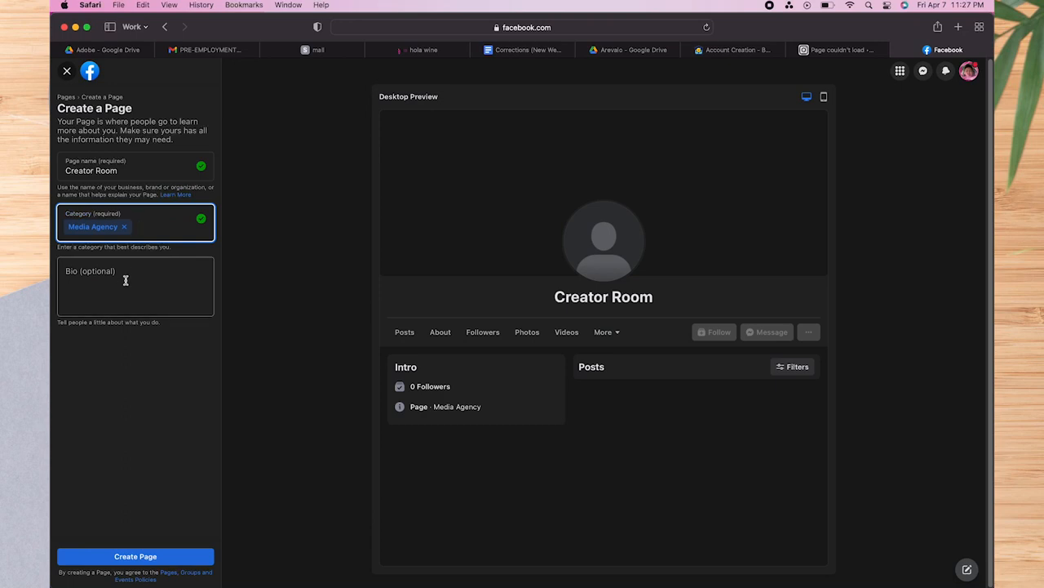
# Enter "Weekly tutorials" as the Page bio and create the Page
pyautogui.click(126, 280)
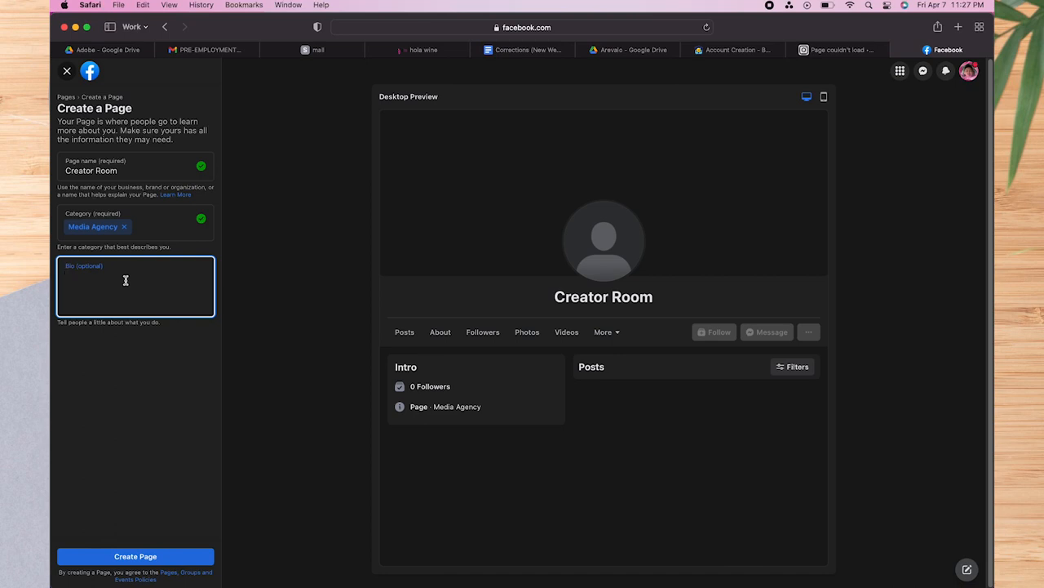
pyautogui.write('Weekl')
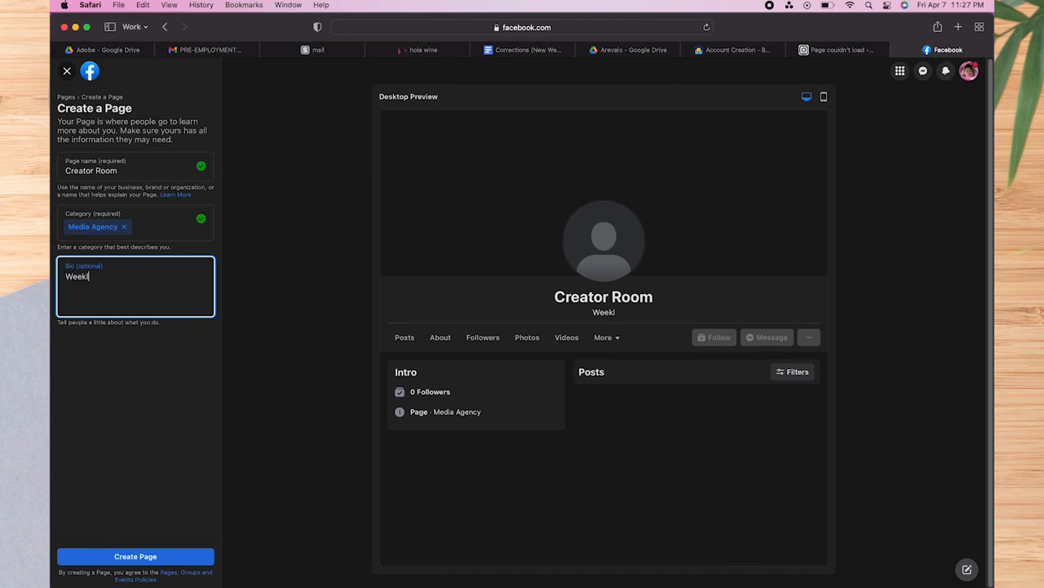
pyautogui.write('y tutorials')
pyautogui.scroll(-1, 111, 322)
pyautogui.scroll(1, 111, 323)
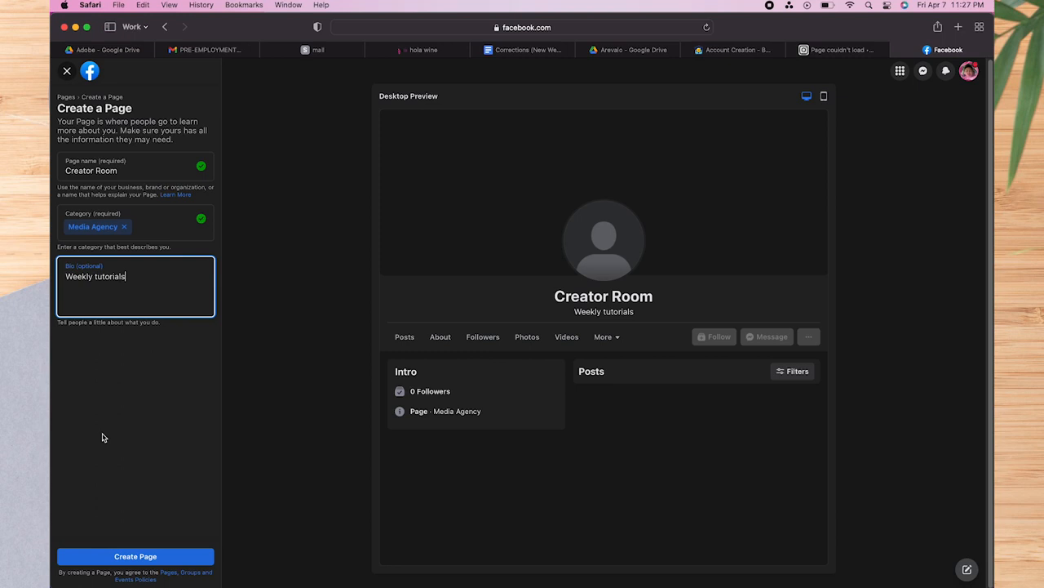
pyautogui.click(117, 557)
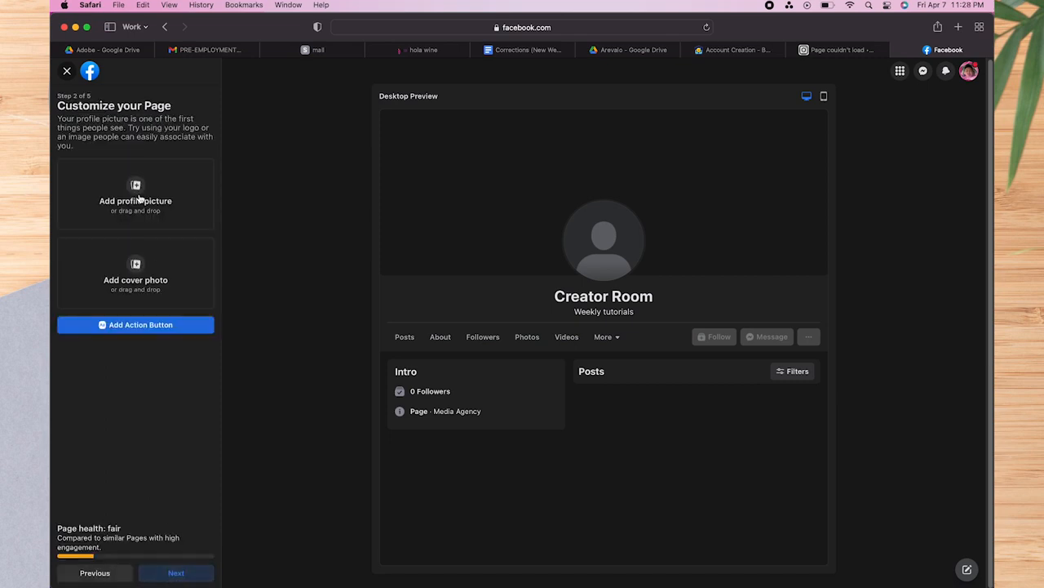
pyautogui.click(138, 199)
pyautogui.click(333, 223)
pyautogui.scroll(-10, 485, 343)
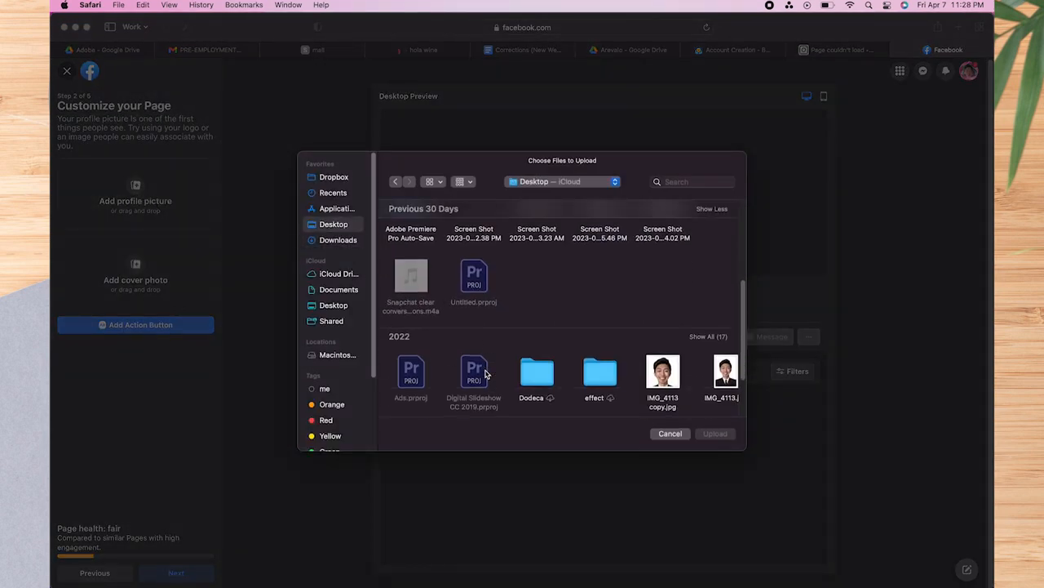
pyautogui.doubleClick(406, 366)
pyautogui.scroll(-3, 487, 354)
pyautogui.scroll(-3, 487, 353)
pyautogui.click(411, 290)
pyautogui.scroll(-1, 549, 369)
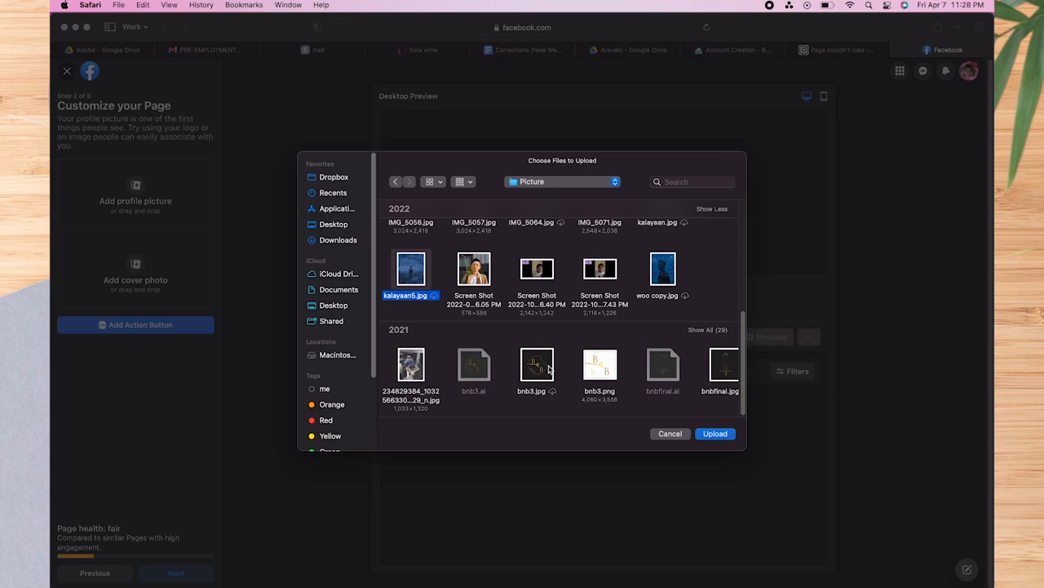
pyautogui.click(537, 367)
pyautogui.click(715, 434)
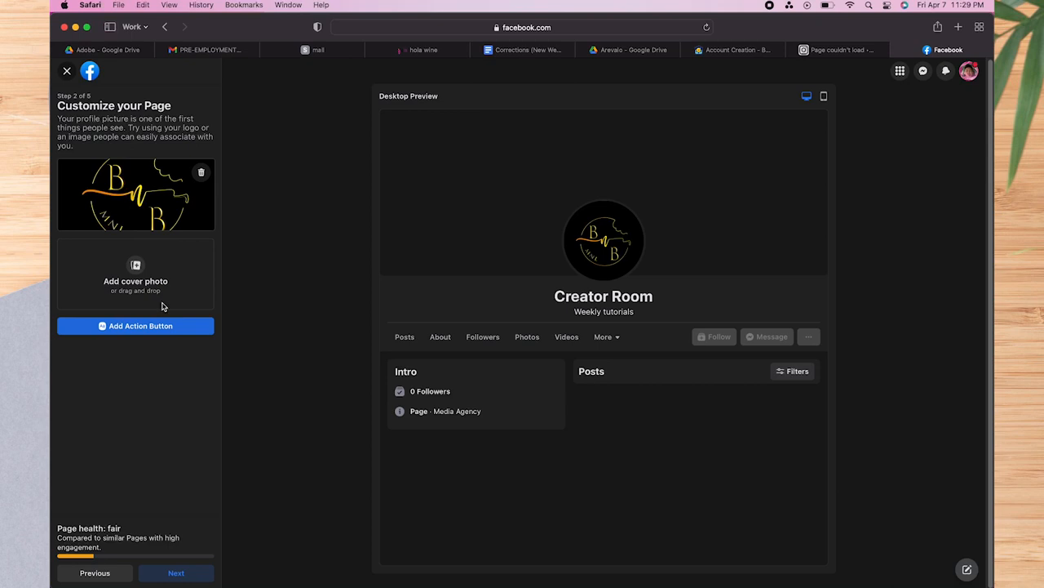
# Upload the blue KASAYSAYAN image as the Page's cover photo
pyautogui.click(153, 271)
pyautogui.scroll(-5, 534, 325)
pyautogui.click(410, 320)
pyautogui.click(715, 434)
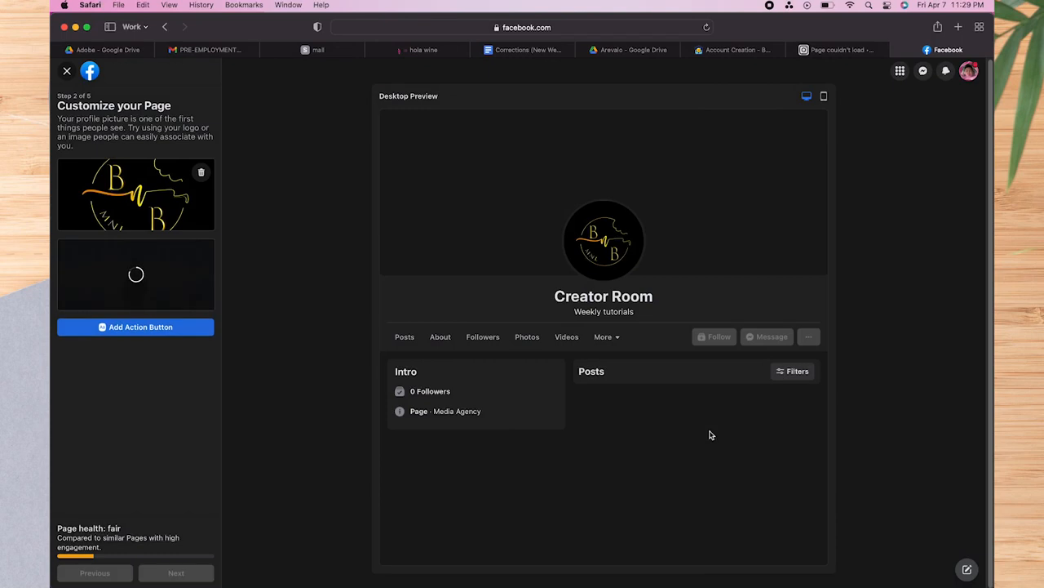
pyautogui.moveTo(120, 279)
pyautogui.mouseDown()
pyautogui.moveTo(120, 297)
pyautogui.moveTo(121, 281)
pyautogui.mouseUp()
# Continue the Page setup, skipping the WhatsApp connection and inviting no friends
pyautogui.click(177, 572)
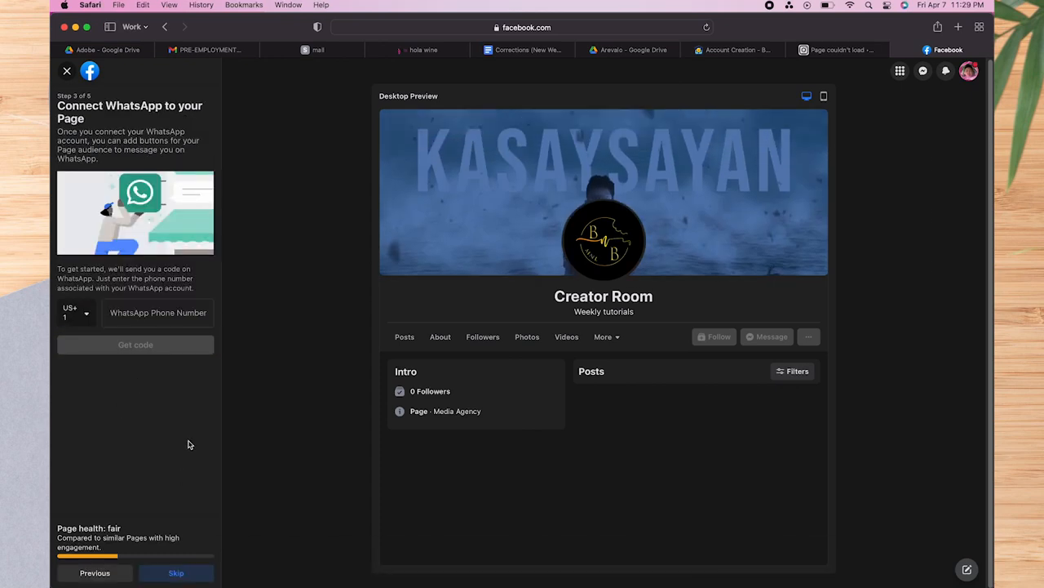
pyautogui.click(170, 572)
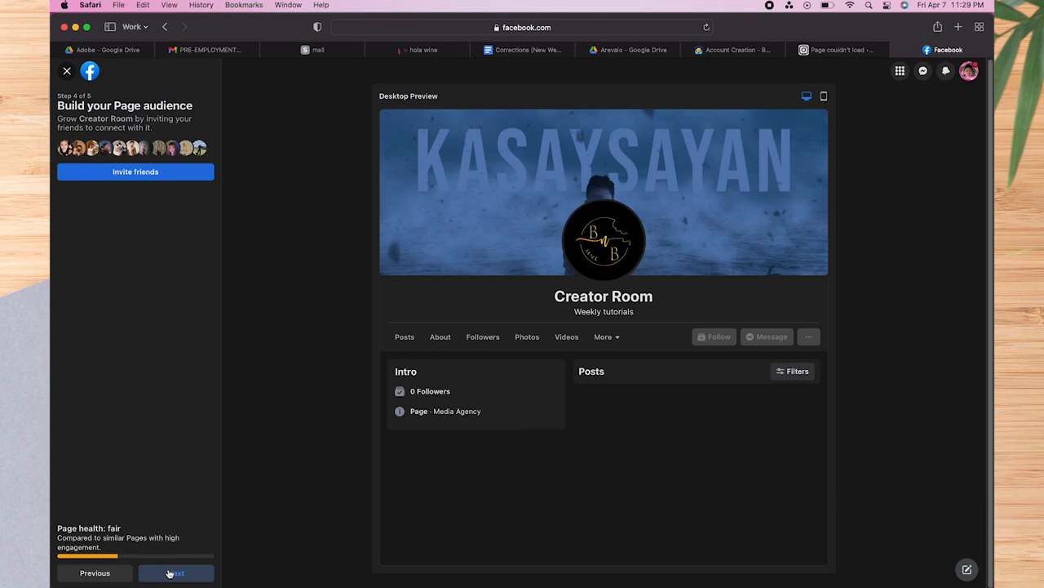
pyautogui.click(176, 572)
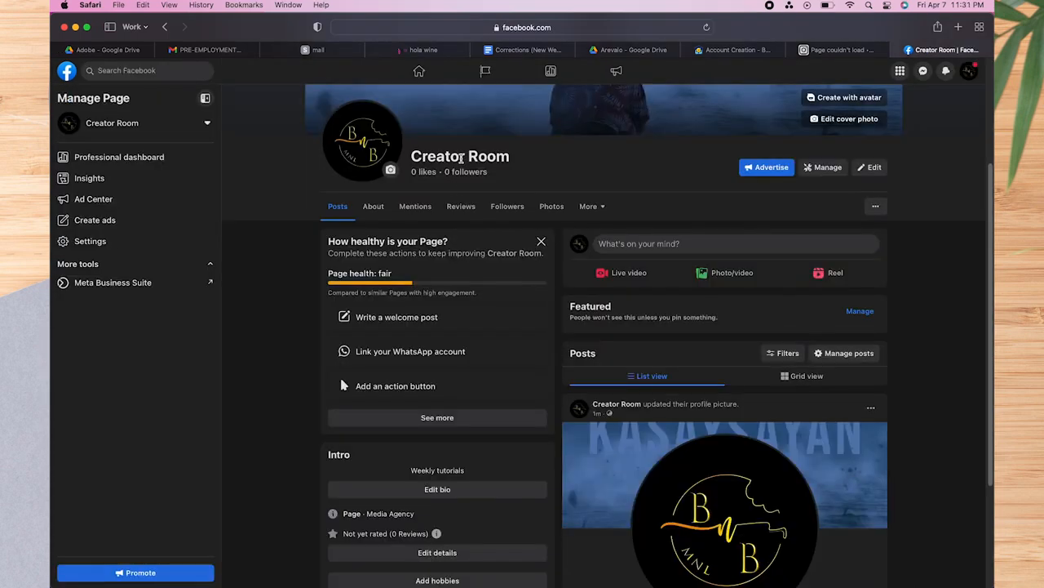
# Start adding an action button to the Creator Room Page and choose Watch Now as its option
pyautogui.click(592, 206)
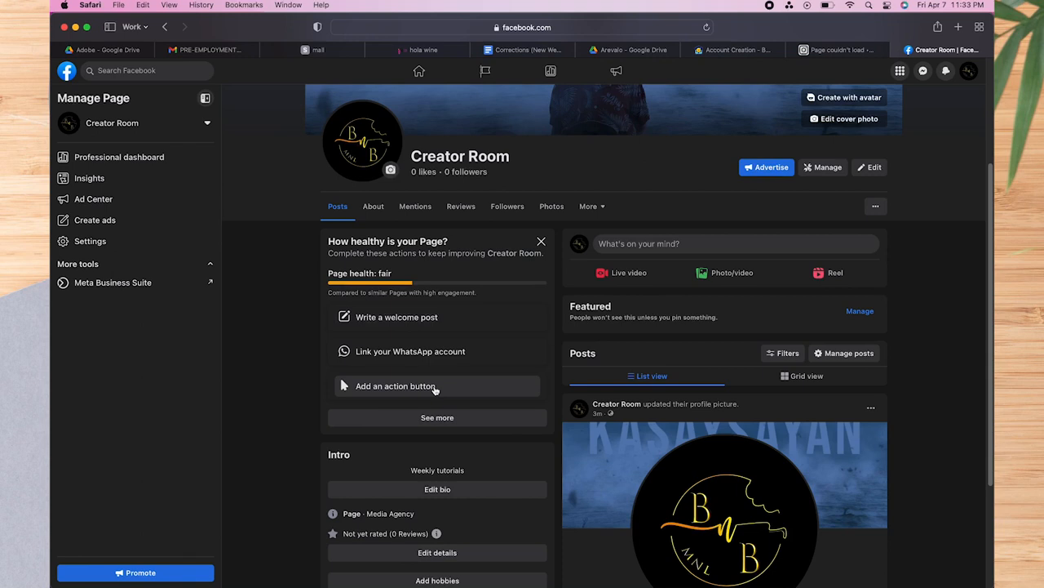
pyautogui.click(435, 390)
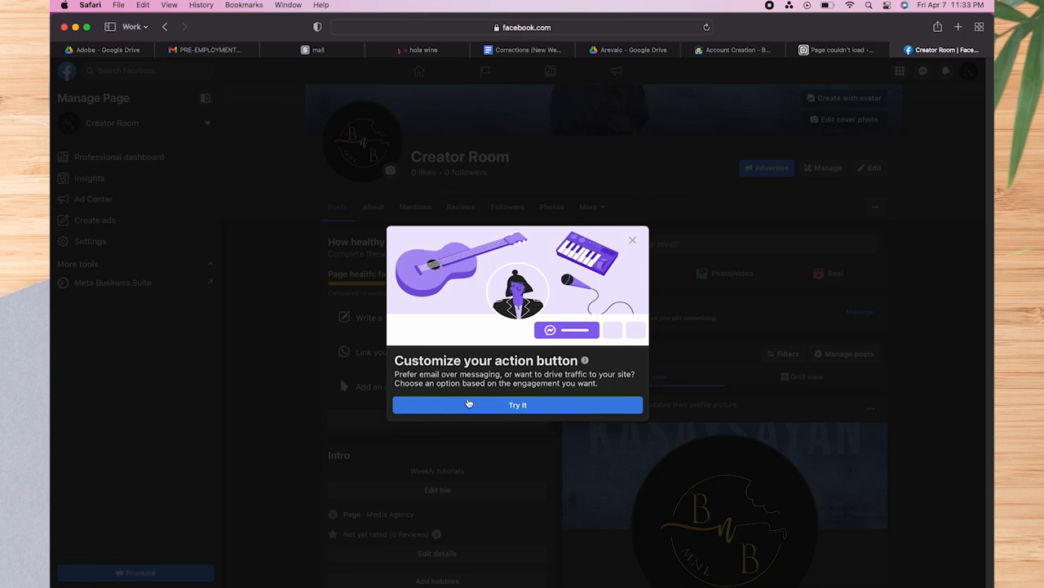
pyautogui.click(468, 401)
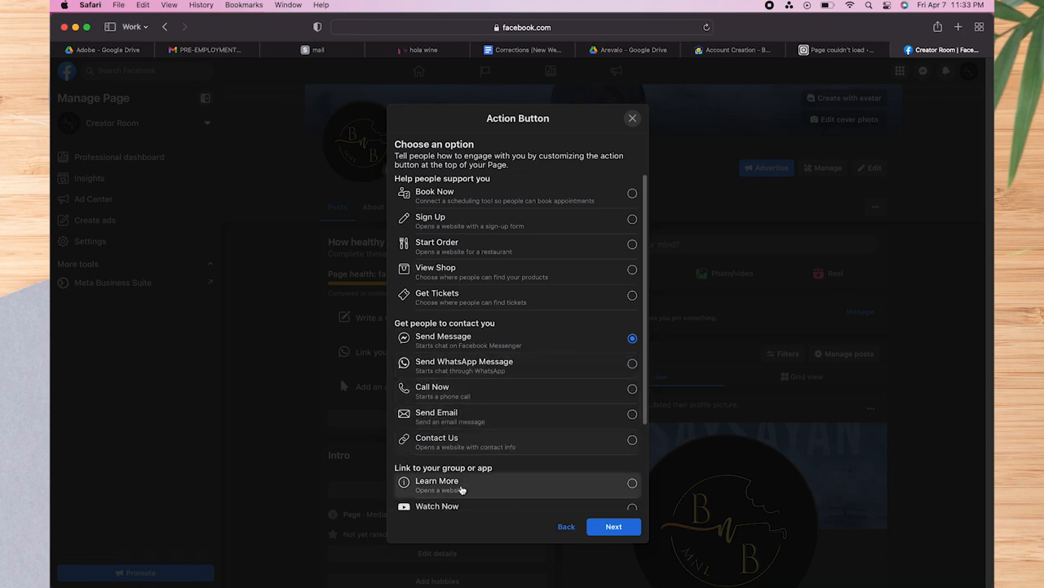
pyautogui.scroll(-2, 466, 329)
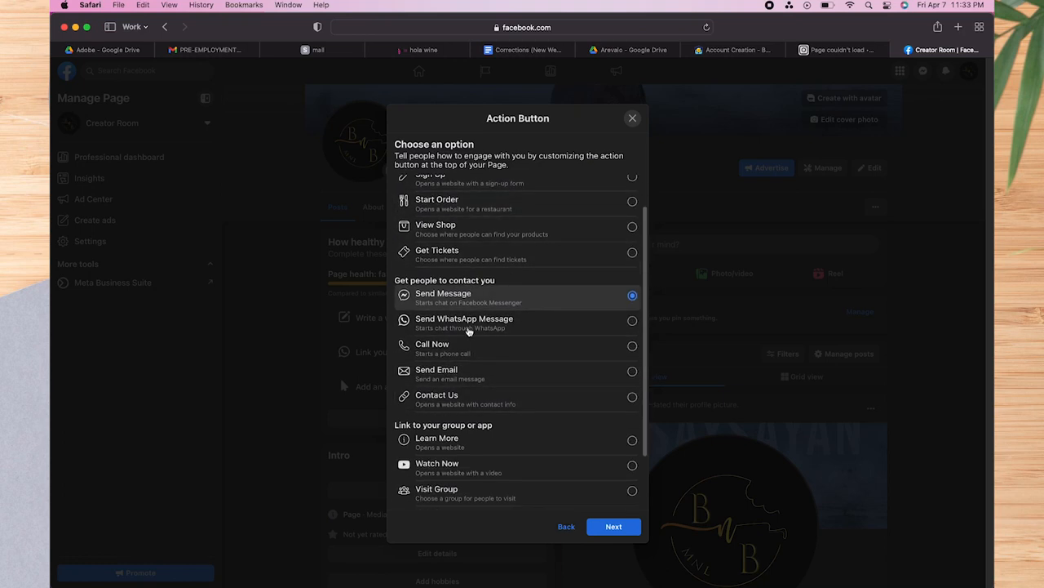
pyautogui.scroll(2, 464, 368)
pyautogui.scroll(-2, 464, 369)
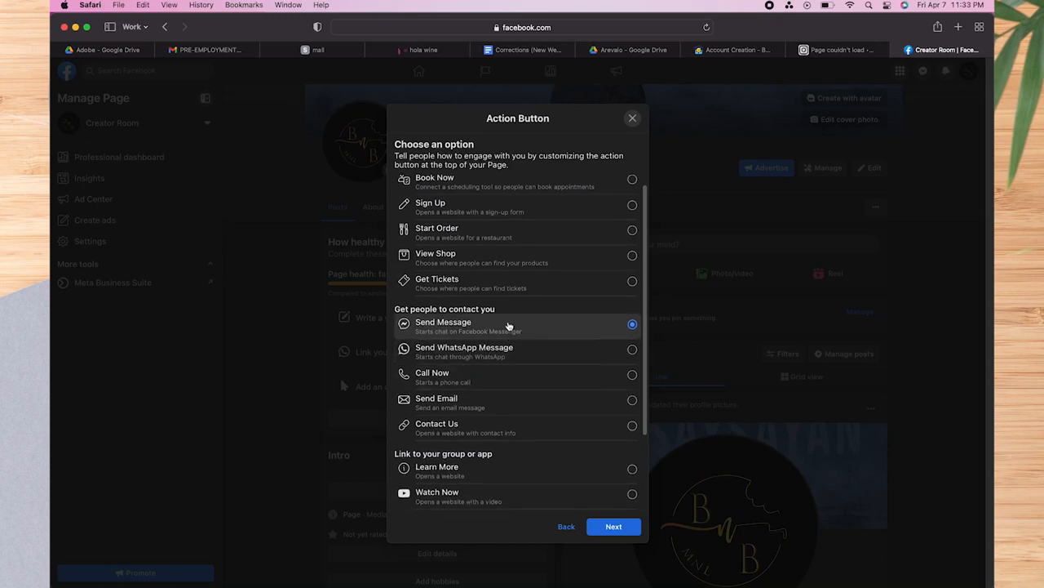
pyautogui.scroll(-5, 508, 325)
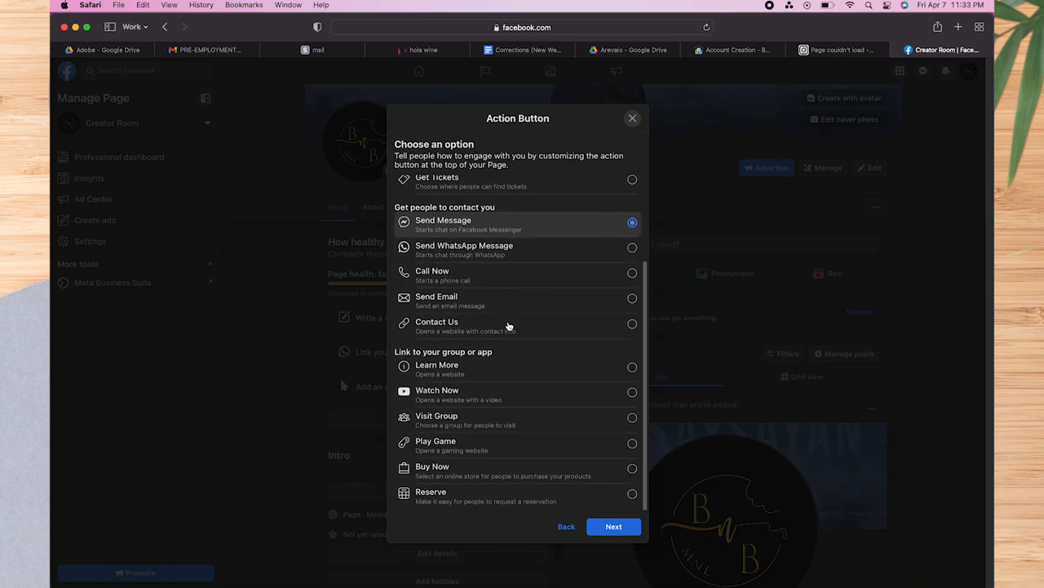
pyautogui.scroll(-1, 508, 326)
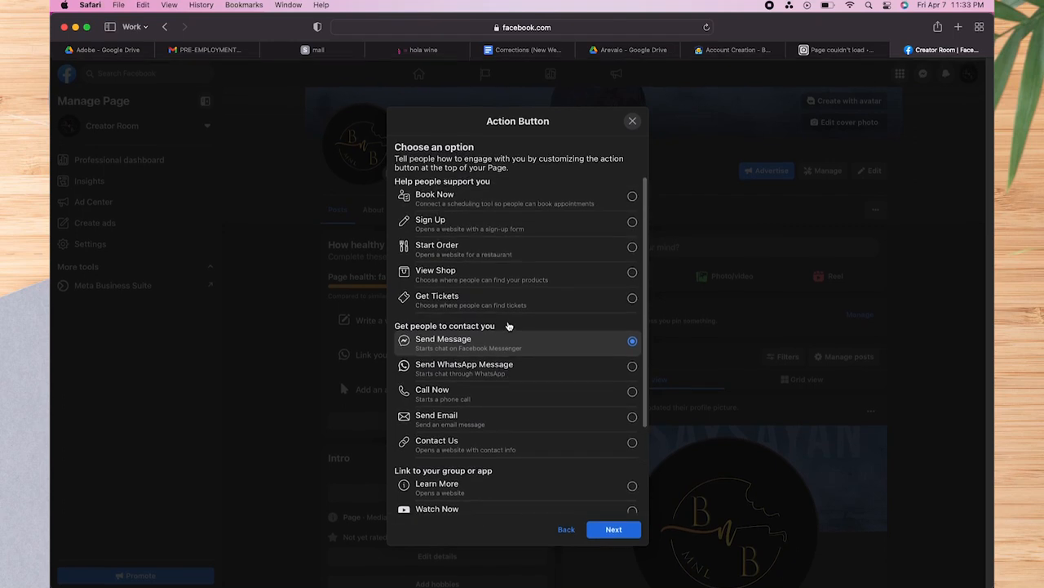
pyautogui.scroll(-3, 453, 417)
pyautogui.scroll(3, 452, 417)
pyautogui.scroll(-3, 453, 417)
pyautogui.click(522, 399)
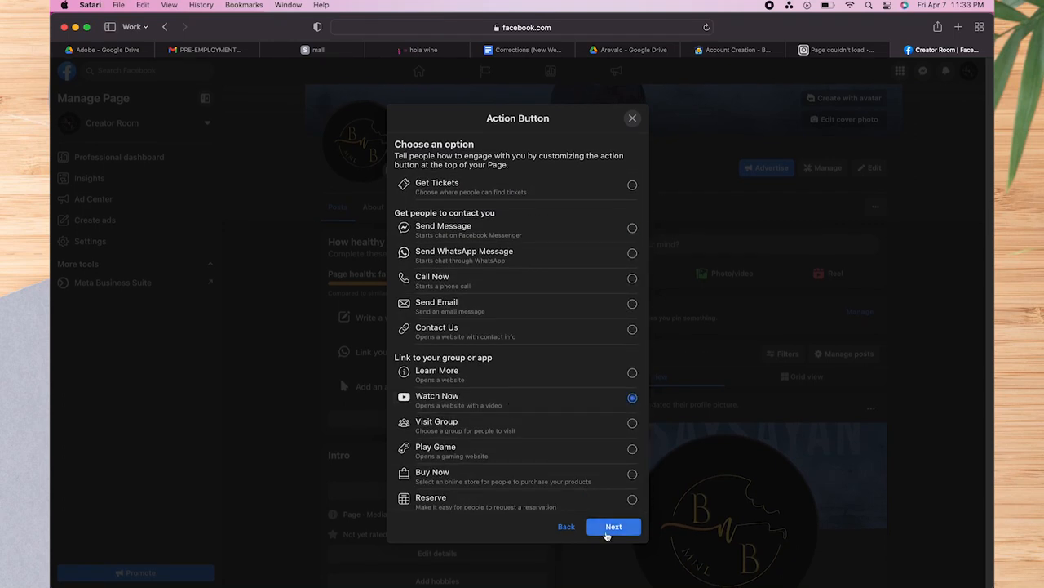
pyautogui.click(608, 527)
# Set the Watch Now button's website link to youtube.com and save the action button
pyautogui.click(514, 314)
pyautogui.write('your youtube channel link')
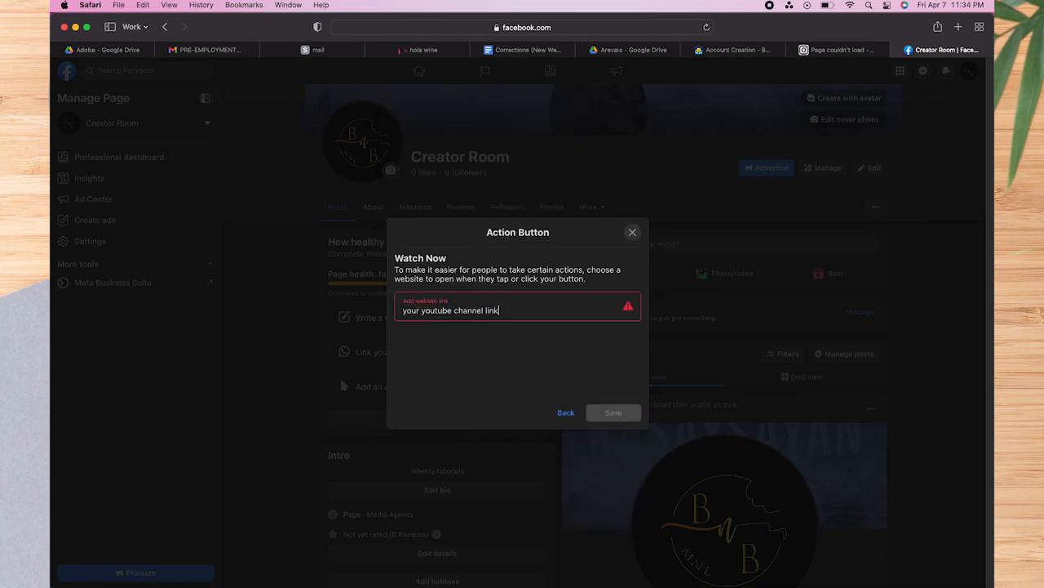
pyautogui.tripleClick(506, 308)
pyautogui.write('youtube.com')
pyautogui.click(611, 414)
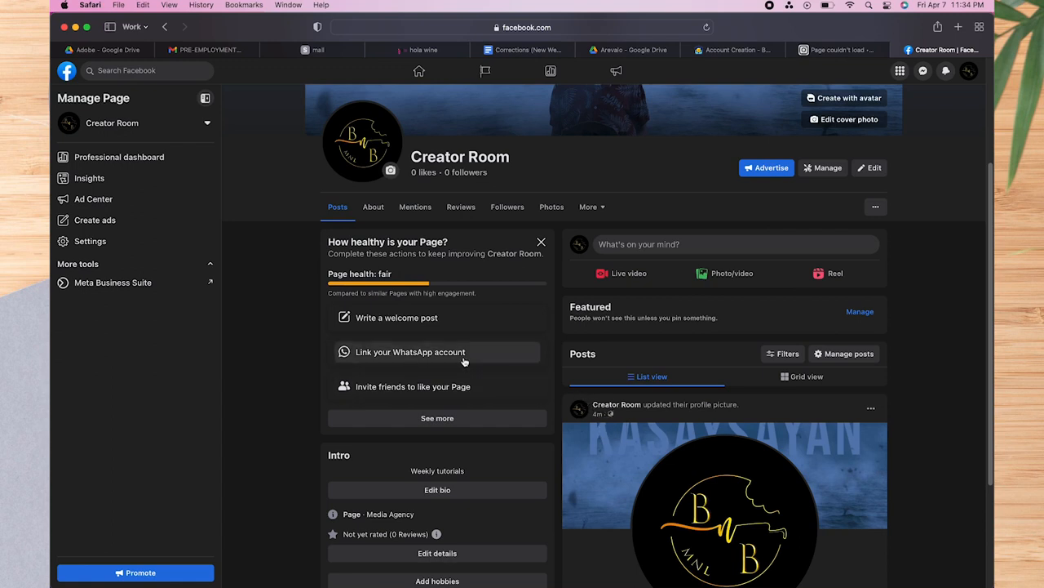
# Examine the Page's general and privacy settings, and return to the home feed
pyautogui.click(151, 248)
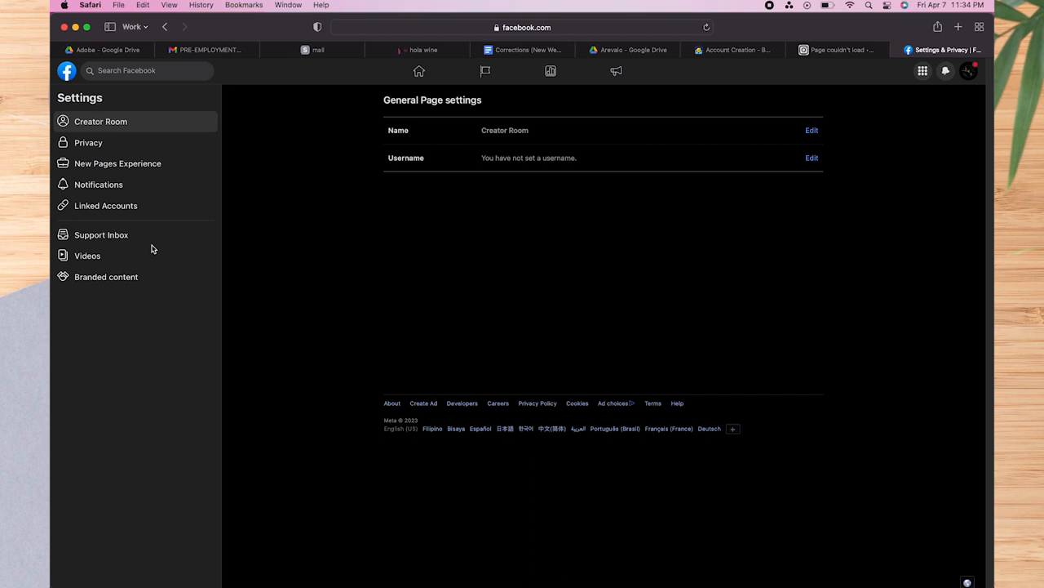
pyautogui.click(125, 145)
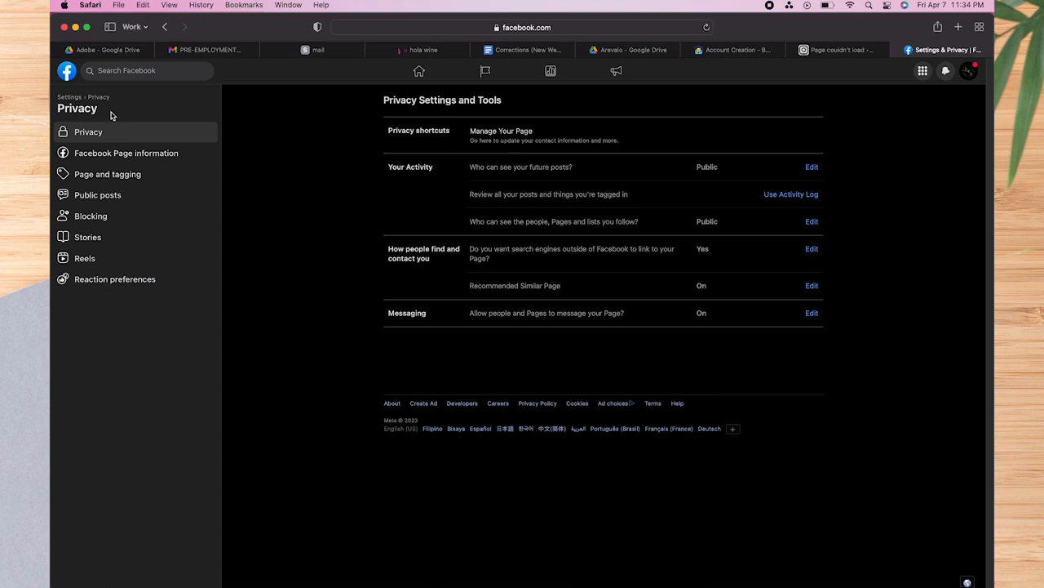
pyautogui.click(70, 79)
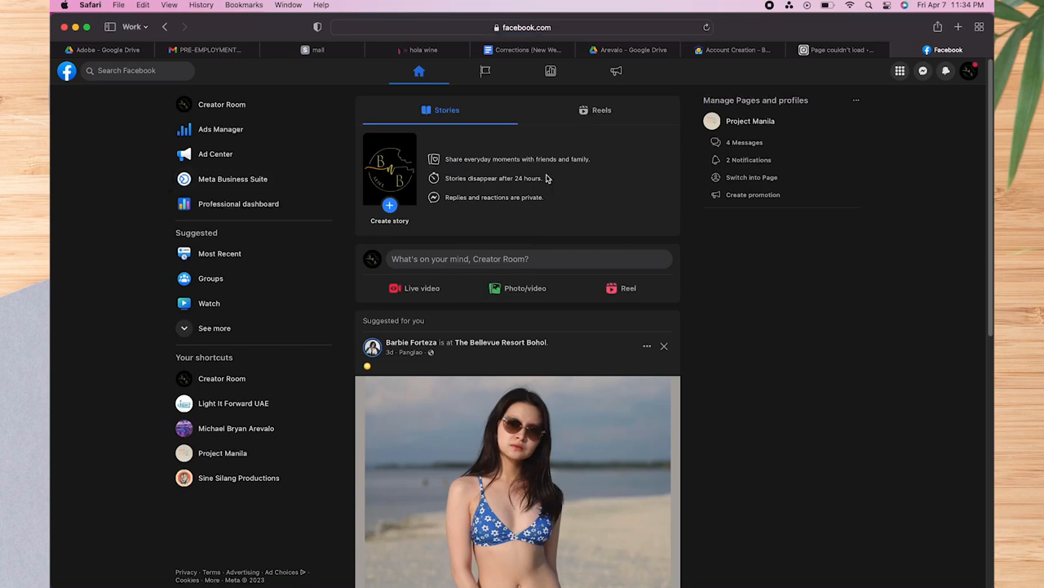
# Go back to the Creator Room Page and look over its contents
pyautogui.click(969, 74)
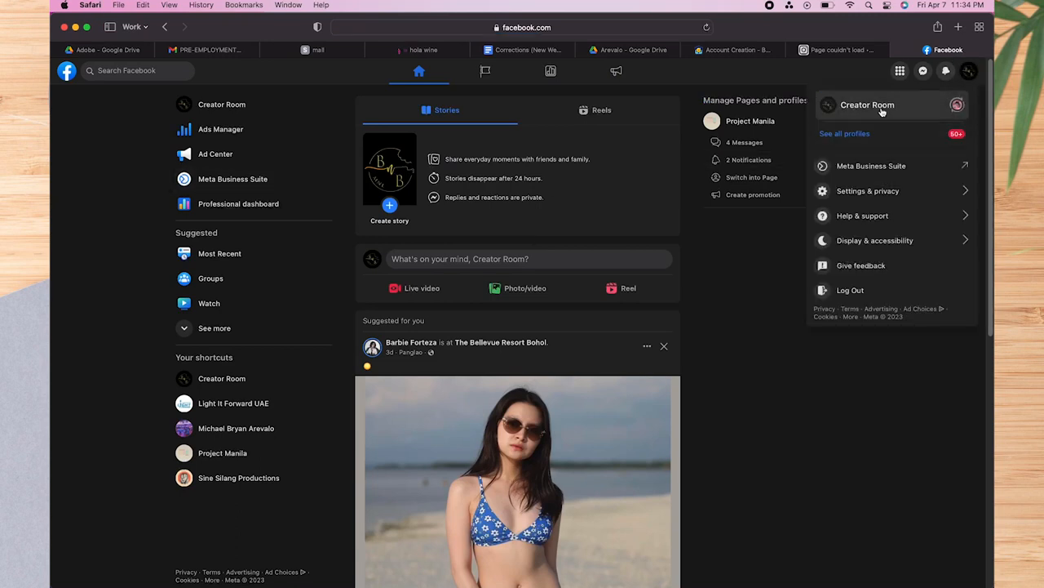
pyautogui.click(884, 106)
pyautogui.scroll(-5, 525, 338)
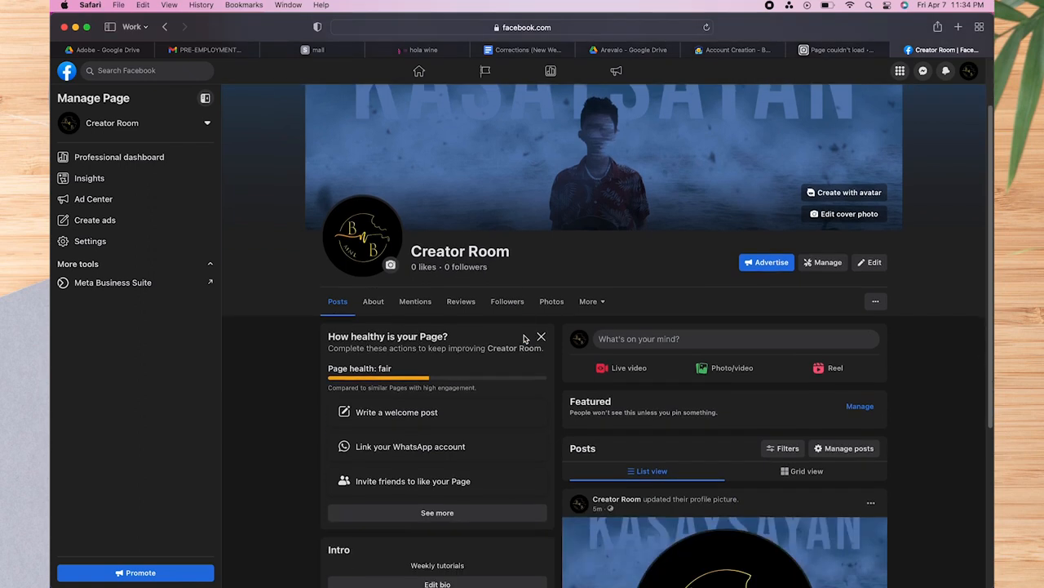
pyautogui.scroll(5, 525, 338)
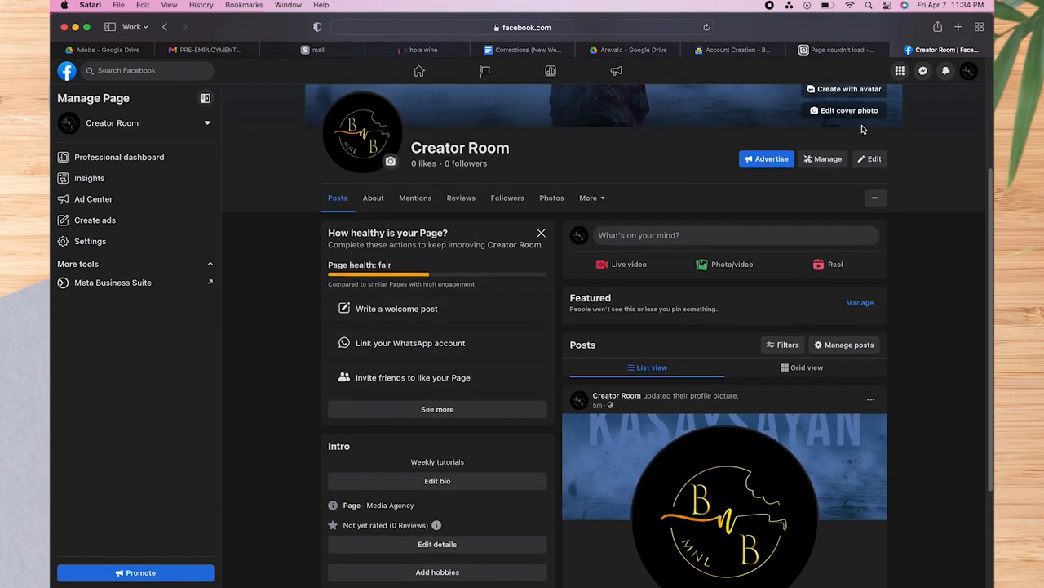
# Look over the Page's professional dashboard and its management tools, and return to the Creator Room Page
pyautogui.click(827, 161)
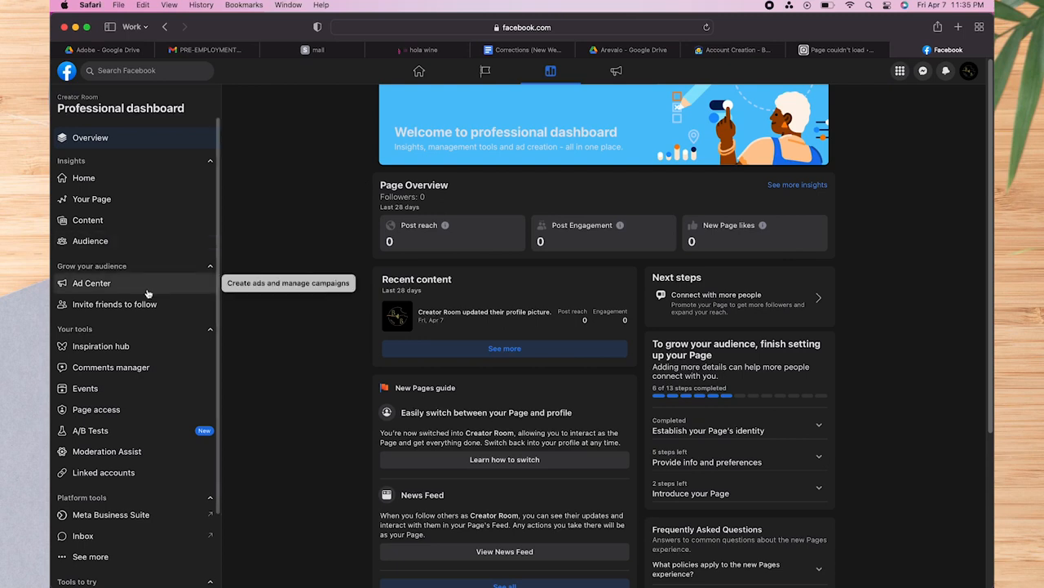
pyautogui.scroll(-3, 147, 293)
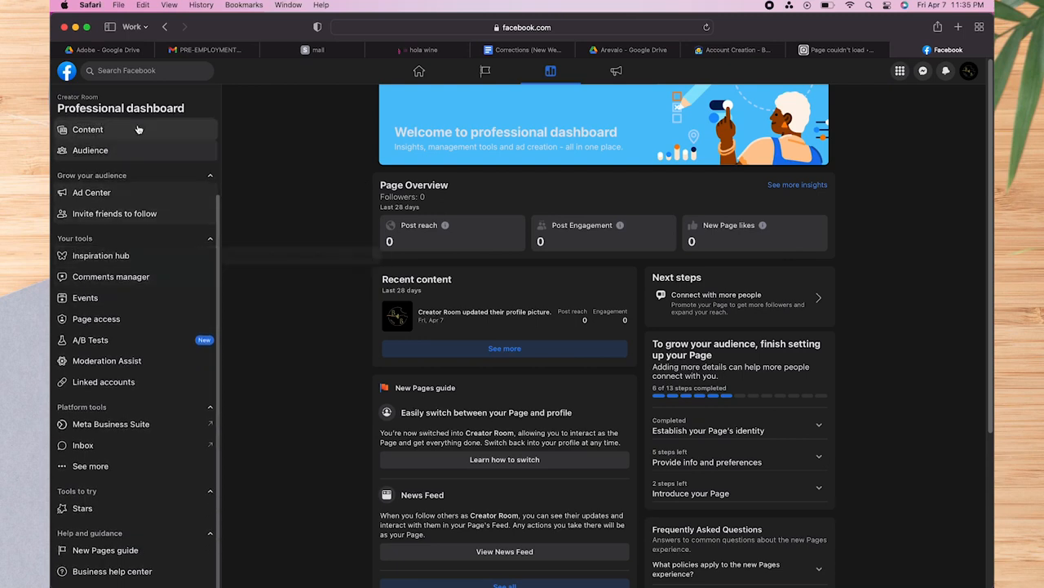
pyautogui.click(166, 27)
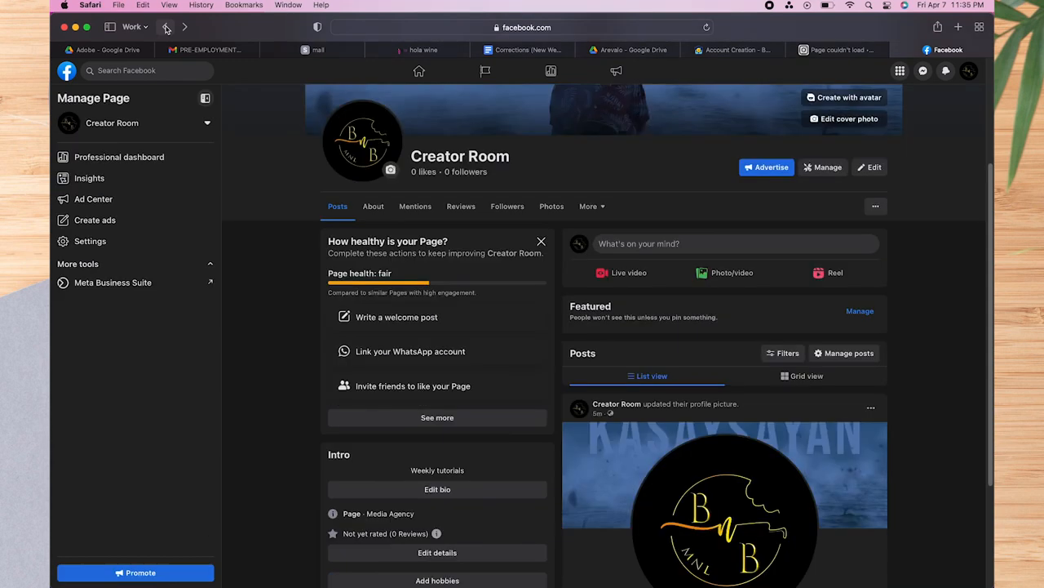
# View the Edit Page options for Creator Room, close them and look further through the Page
pyautogui.click(872, 167)
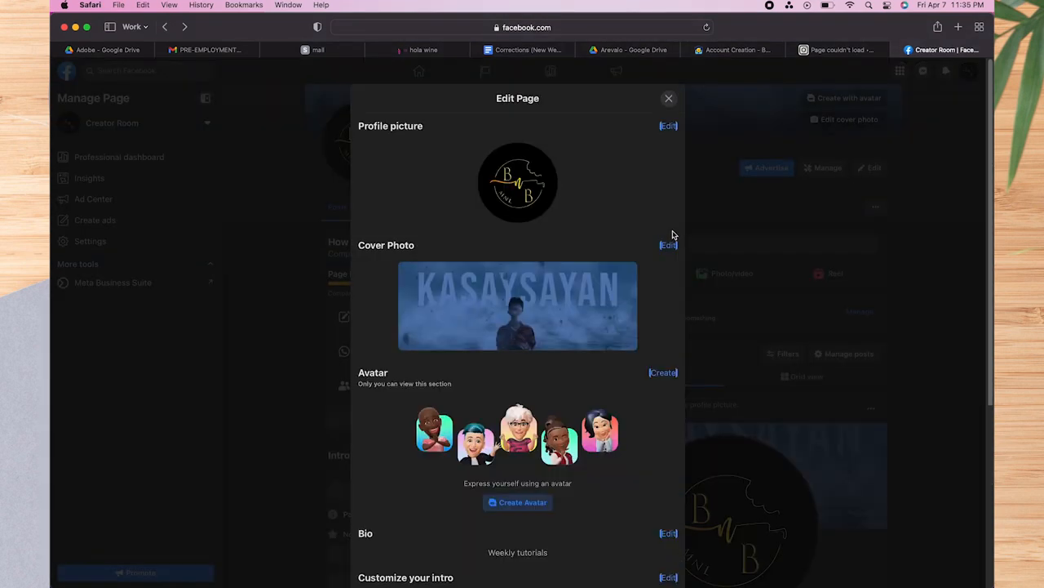
pyautogui.click(668, 98)
pyautogui.scroll(-2, 506, 284)
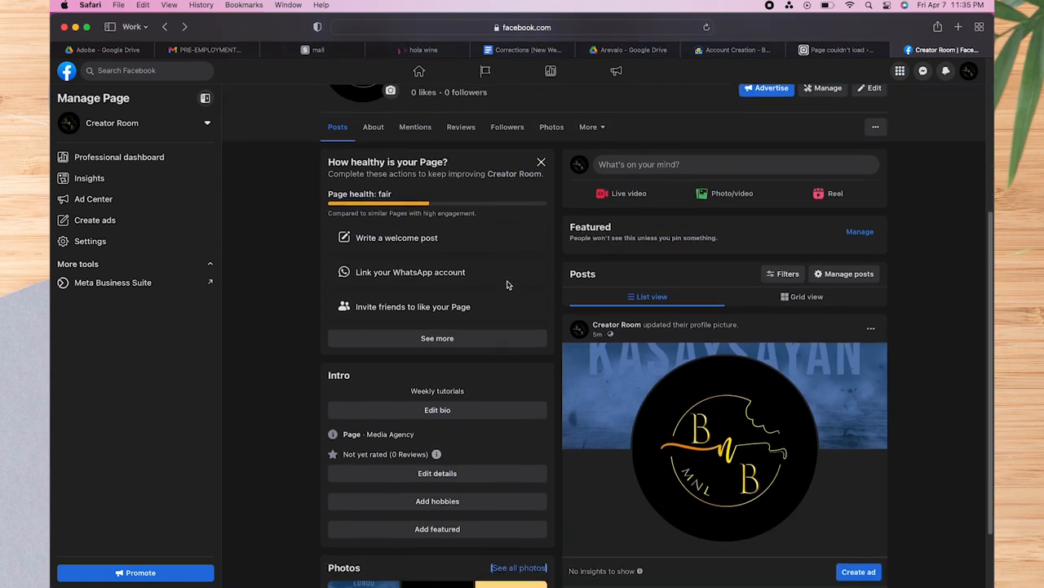
pyautogui.scroll(-2, 507, 284)
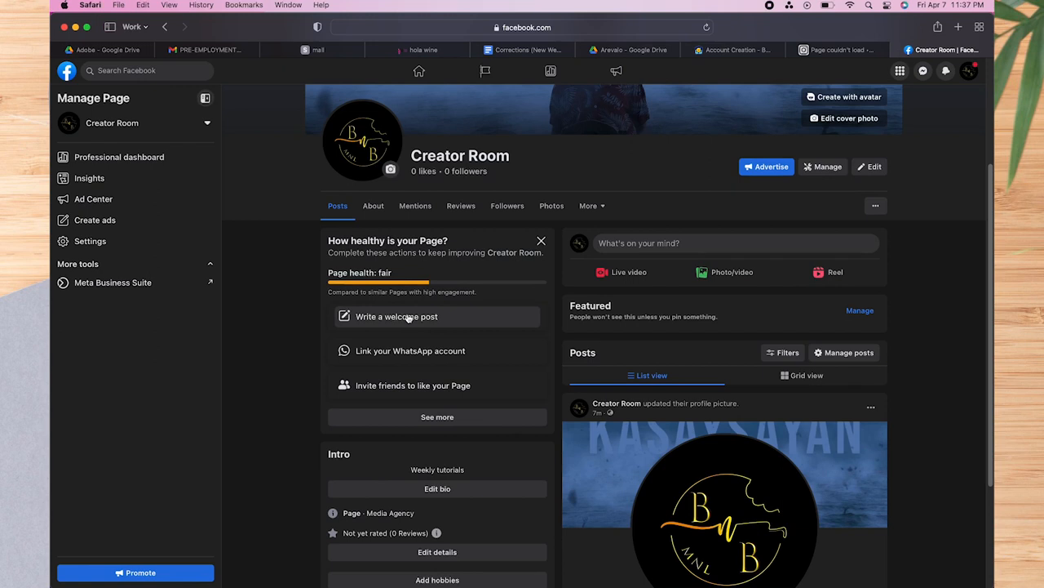
# Open the Page's Manage Sections settings and review the list of sections that can be hidden
pyautogui.click(587, 206)
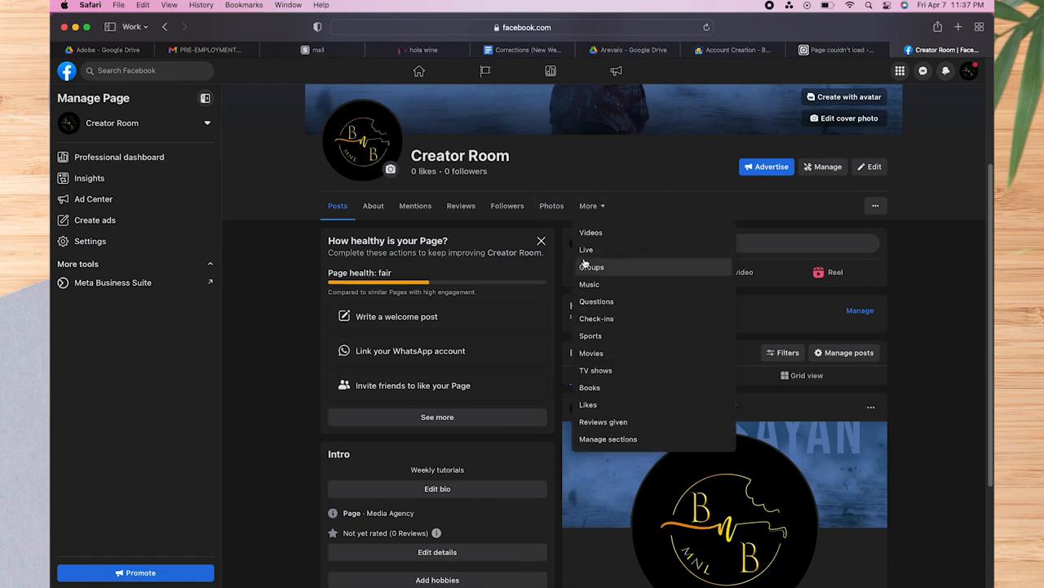
pyautogui.scroll(-1, 584, 263)
pyautogui.scroll(-3, 584, 263)
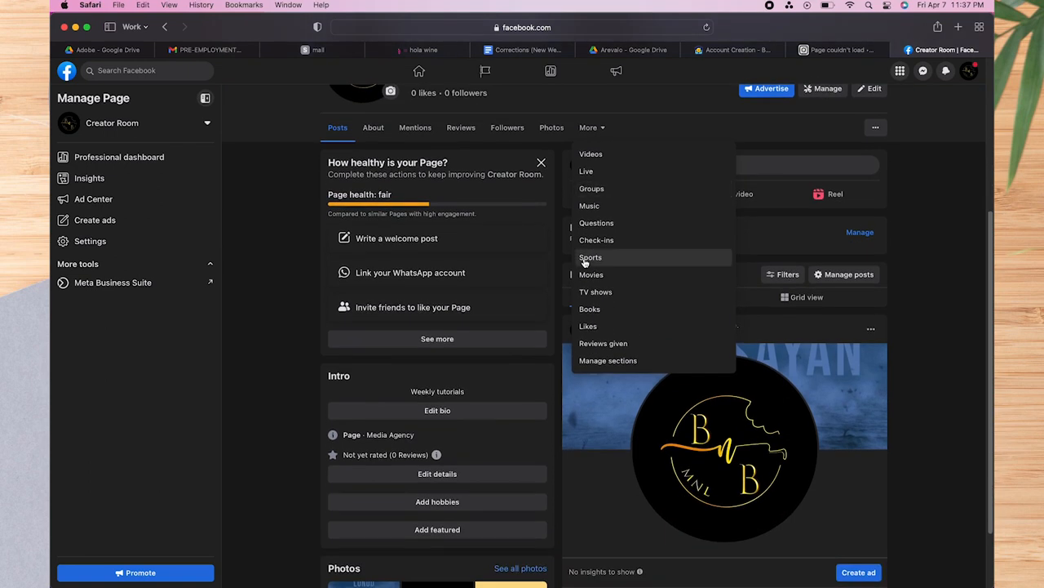
pyautogui.click(603, 361)
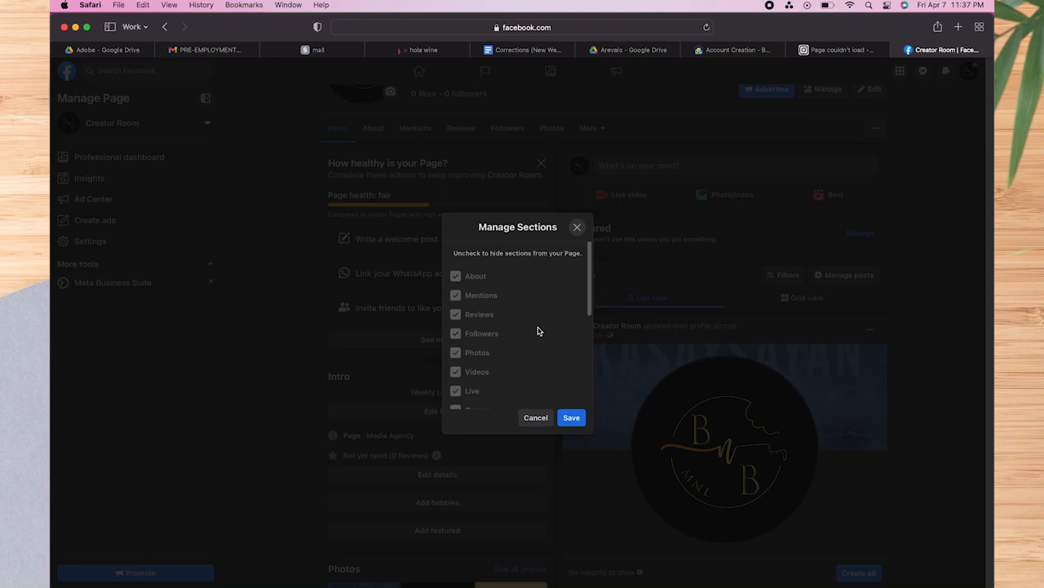
pyautogui.scroll(-3, 537, 331)
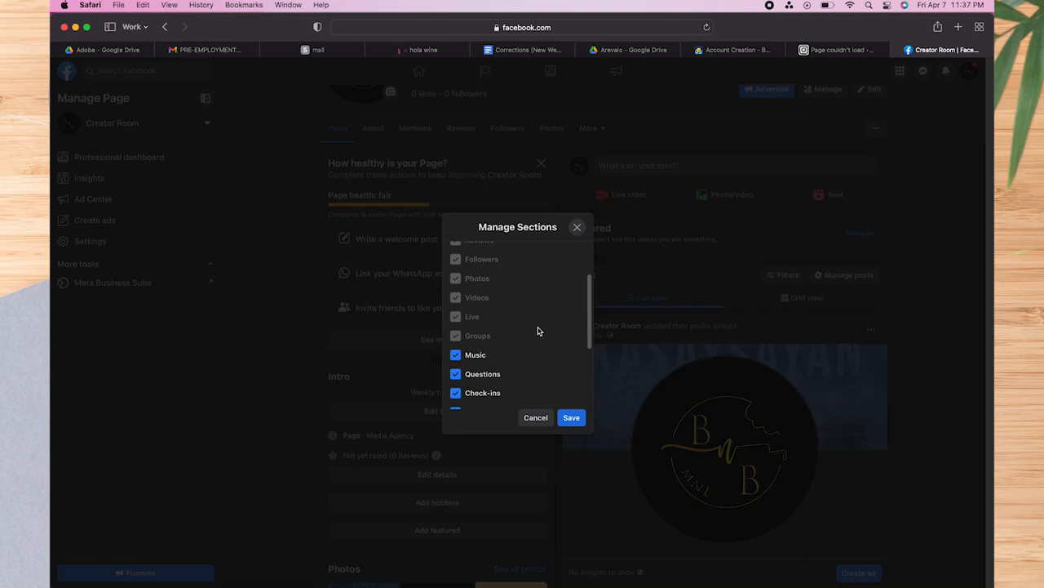
pyautogui.scroll(-5, 538, 331)
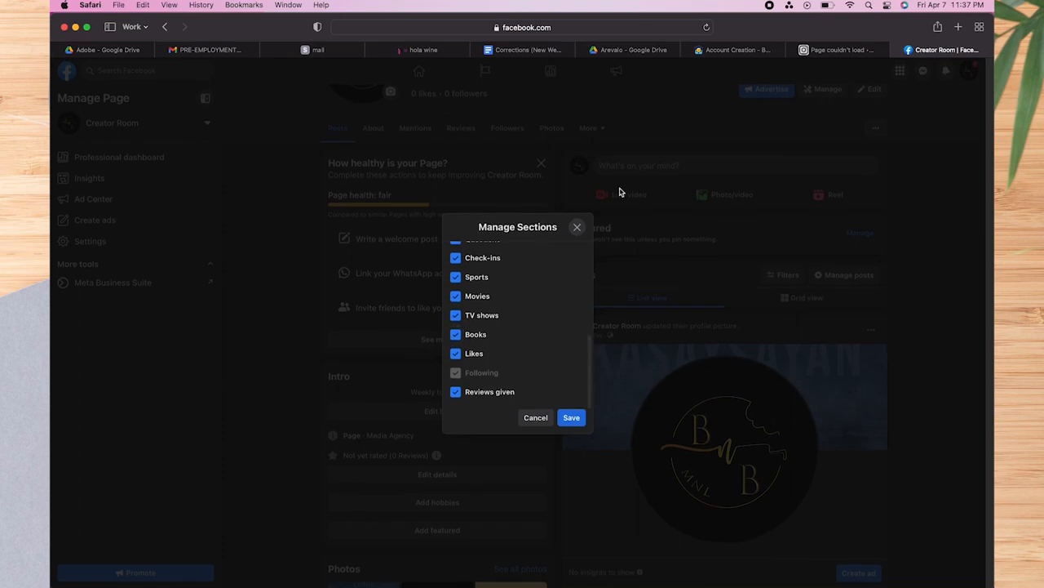
# Hide the Music, Sports, Movies, TV shows and Books sections from the Page and save the section settings
pyautogui.scroll(2, 552, 279)
pyautogui.scroll(5, 552, 278)
pyautogui.scroll(-5, 552, 278)
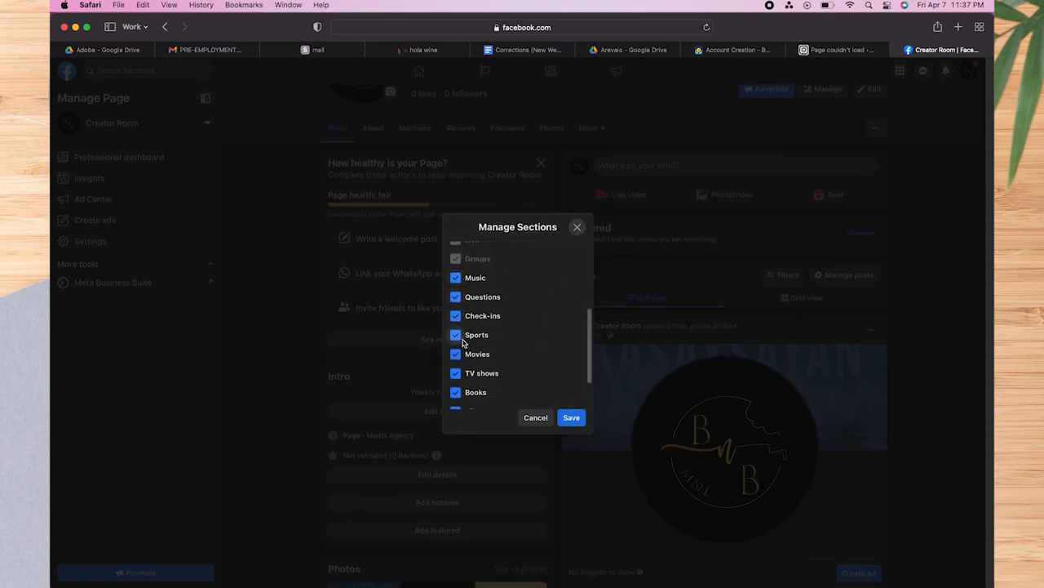
pyautogui.scroll(-3, 457, 371)
pyautogui.scroll(3, 459, 378)
pyautogui.scroll(5, 460, 378)
pyautogui.scroll(-2, 461, 377)
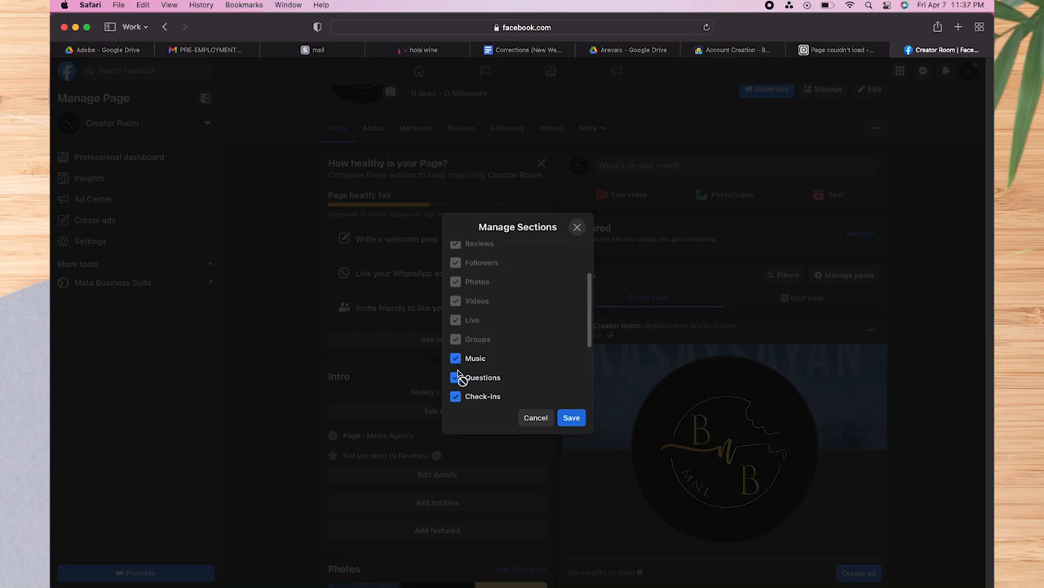
pyautogui.scroll(-4, 460, 377)
pyautogui.scroll(4, 459, 373)
pyautogui.scroll(-2, 459, 373)
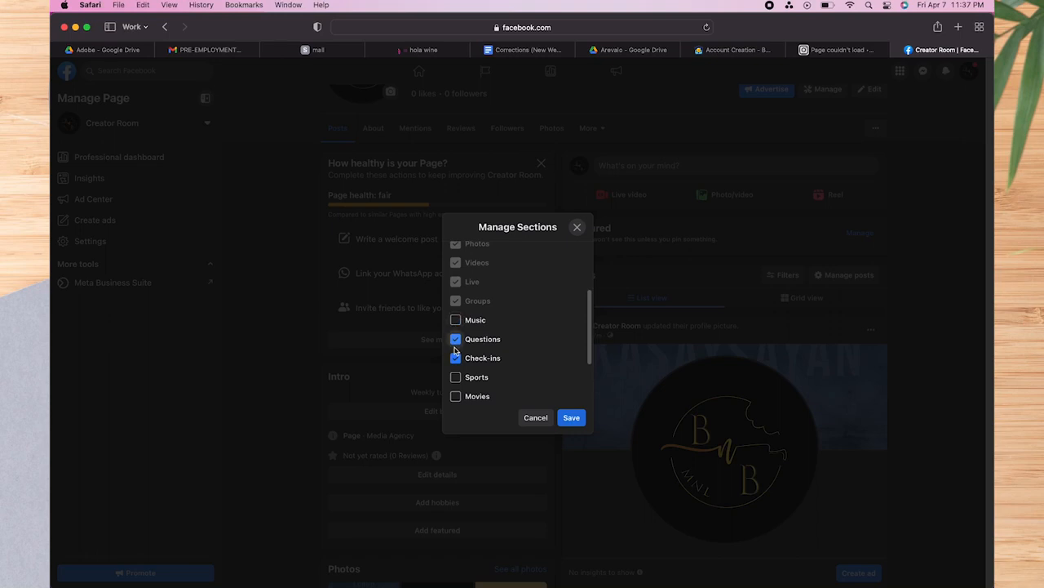
pyautogui.scroll(-4, 464, 381)
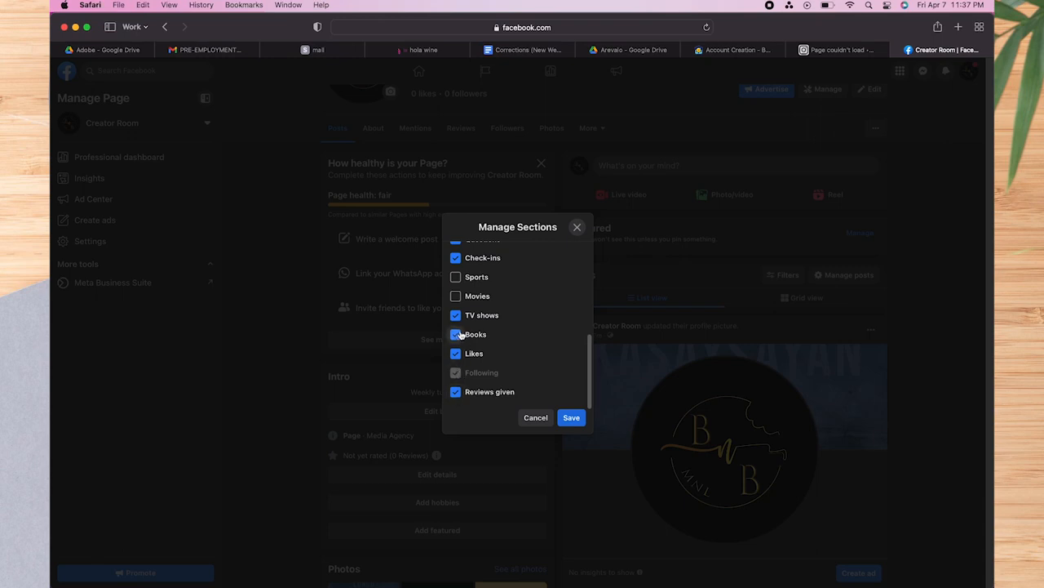
pyautogui.click(573, 417)
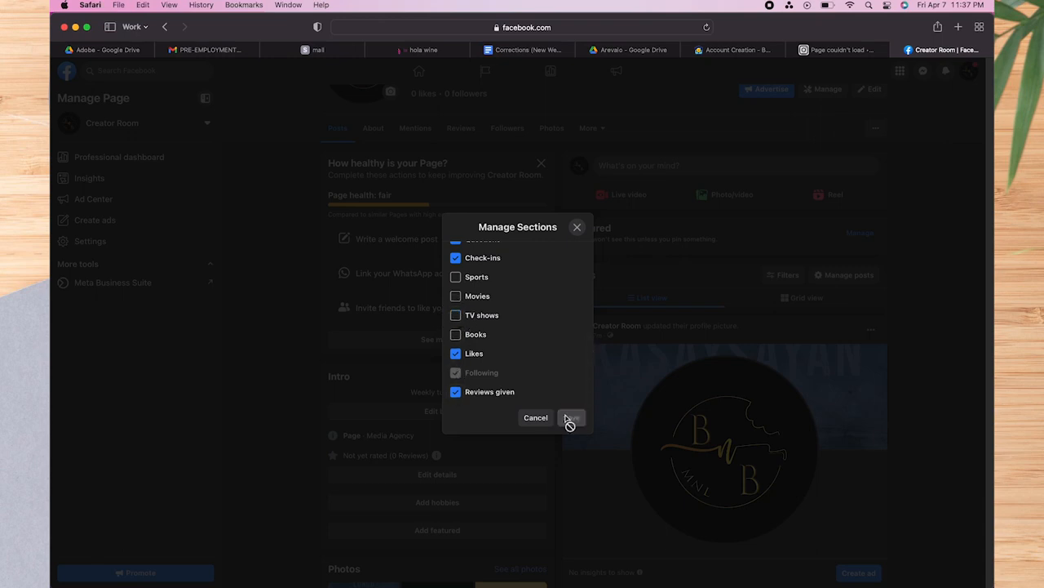
# Look over the Page's health suggestions, intro, photos and posts
pyautogui.scroll(-1, 392, 280)
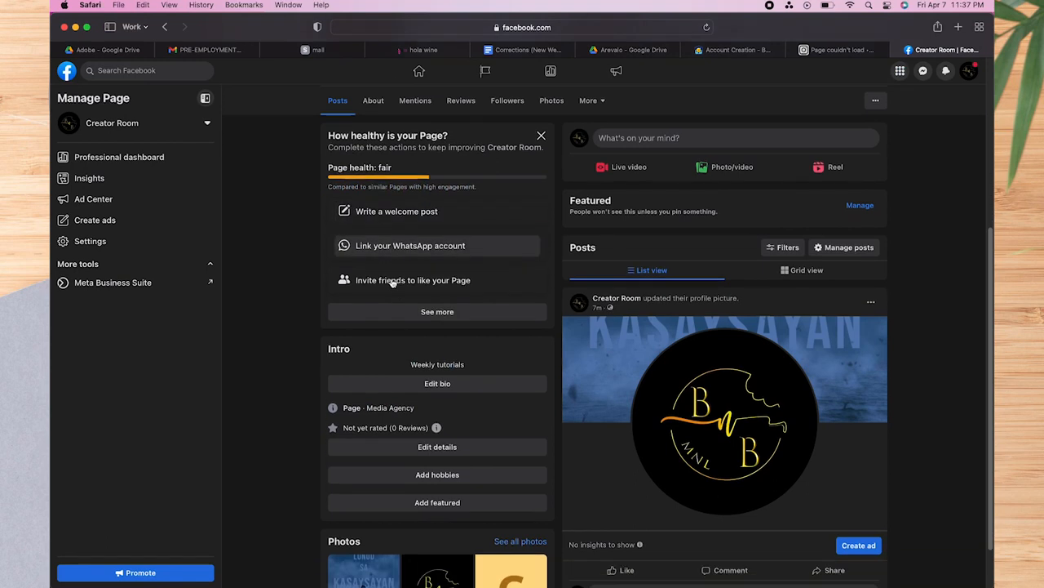
pyautogui.scroll(-1, 408, 311)
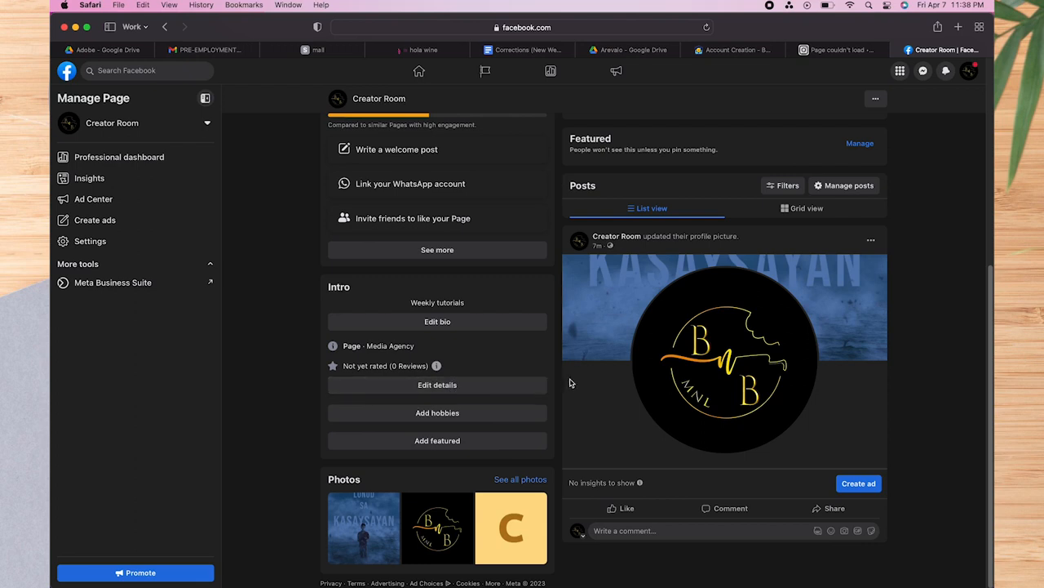
pyautogui.scroll(3, 645, 311)
pyautogui.scroll(1, 643, 311)
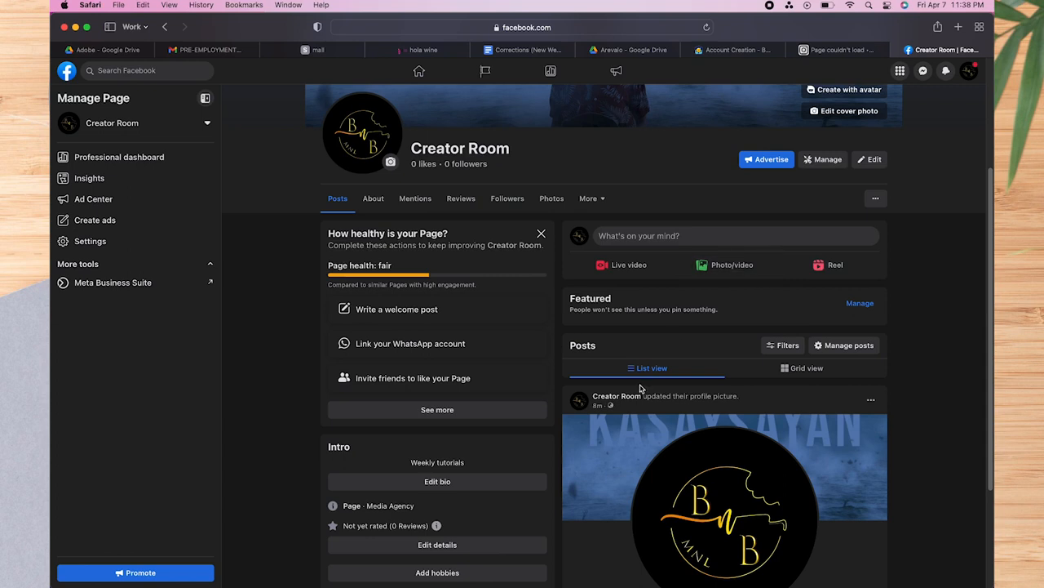
pyautogui.scroll(-3, 642, 388)
pyautogui.scroll(-1, 830, 495)
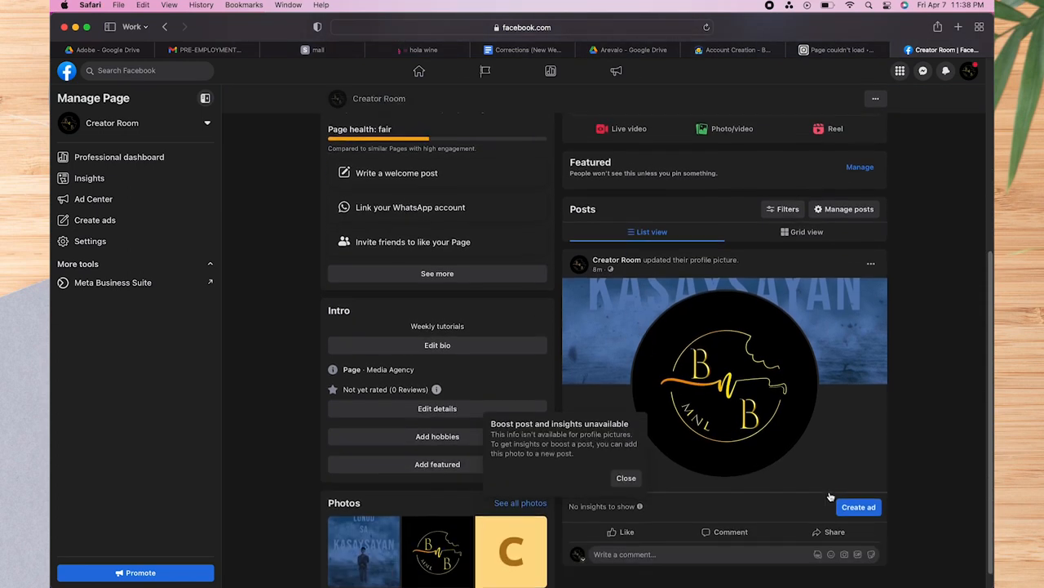
# Check the options available for the profile picture post, view its photo enlarged and return to the Page
pyautogui.click(870, 263)
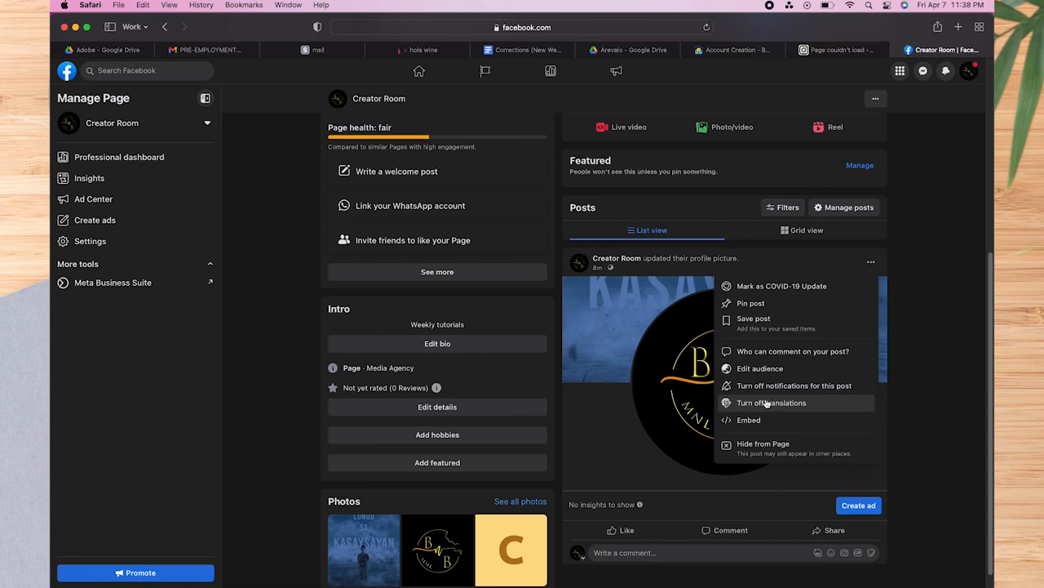
pyautogui.click(642, 381)
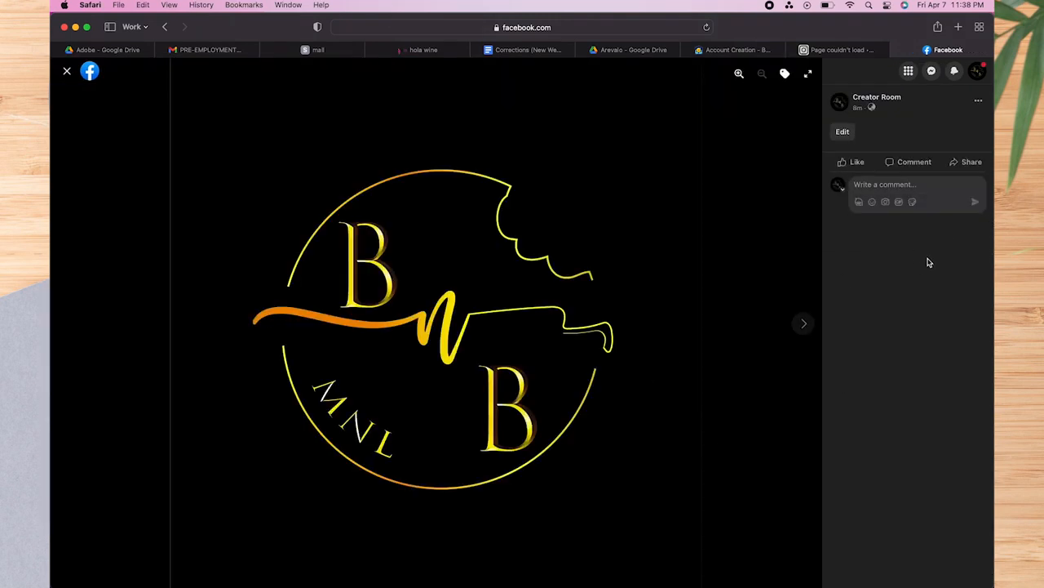
pyautogui.click(67, 71)
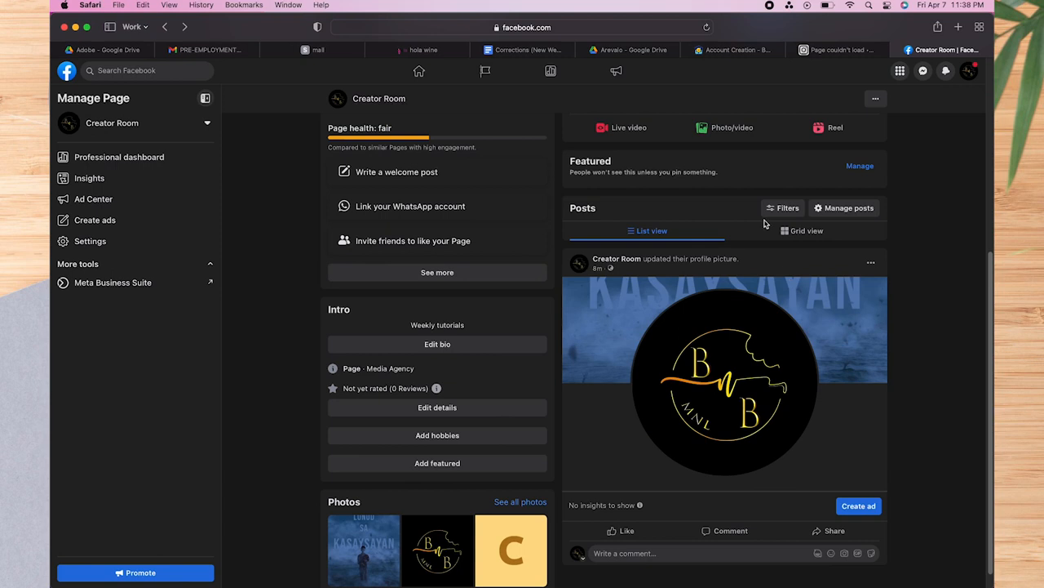
# Start a new public post on the Page and enter youtube.com as its text
pyautogui.scroll(2, 709, 149)
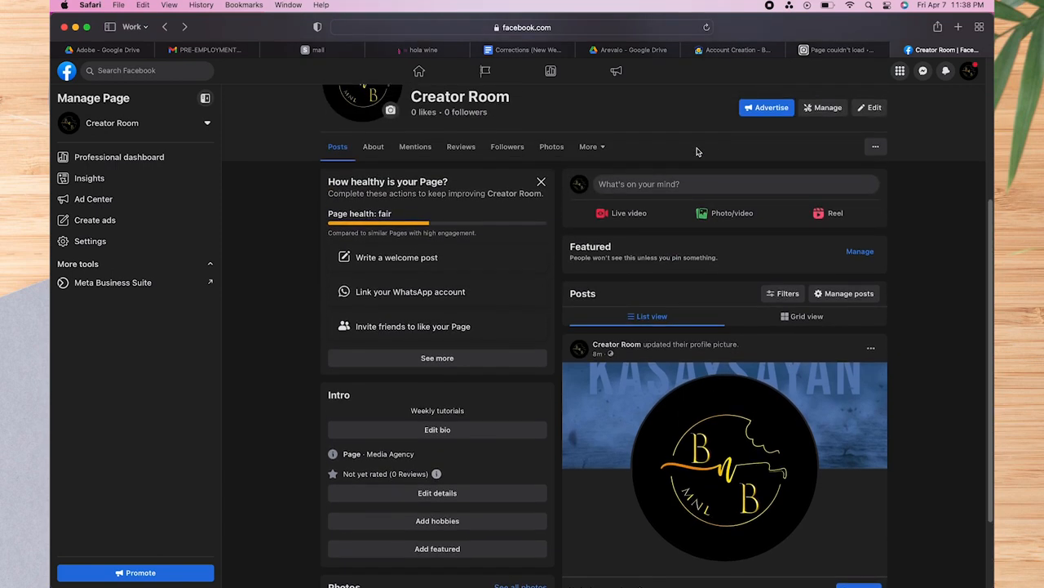
pyautogui.click(660, 181)
pyautogui.click(603, 386)
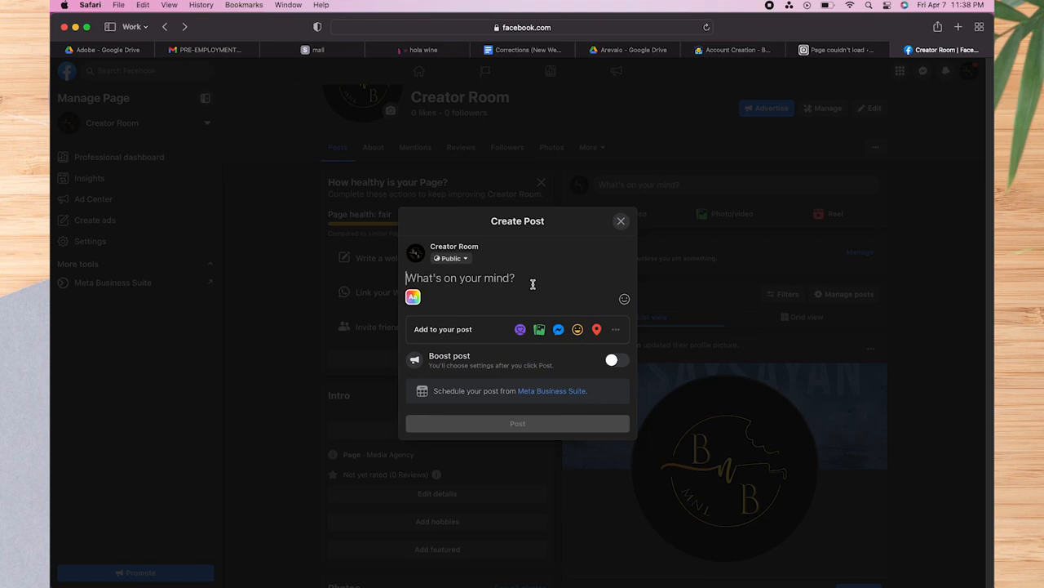
pyautogui.write('Any')
pyautogui.press('BackSpace')
pyautogui.press('BackSpace')
pyautogui.press('BackSpace')
pyautogui.write('youtube.com')
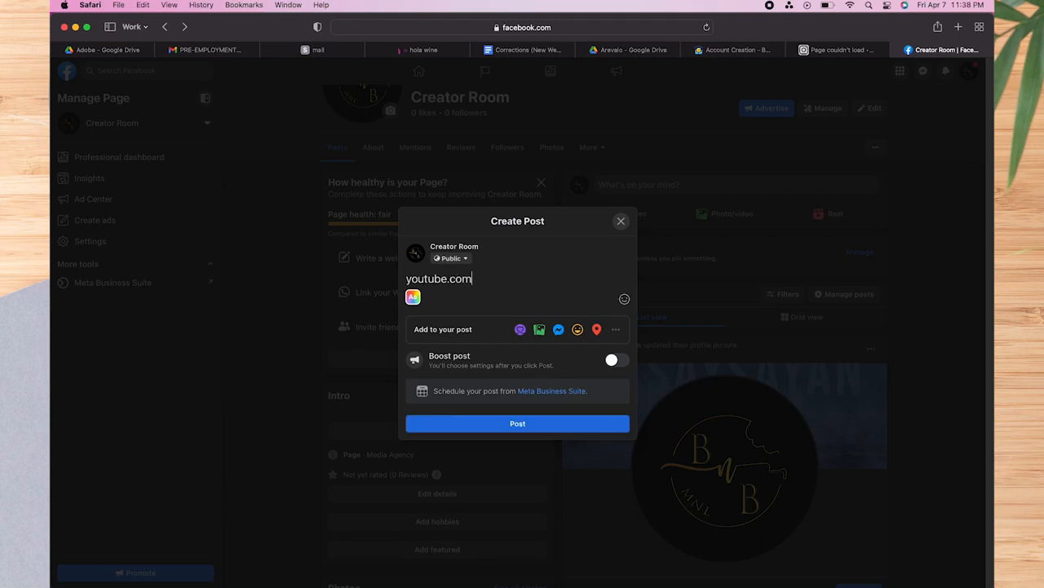
# Add the line "Thank you for watching!" above the youtube.com link, with a blank line between them
pyautogui.press('Return')
pyautogui.press('BackSpace')
pyautogui.click(408, 279)
pyautogui.press('Return')
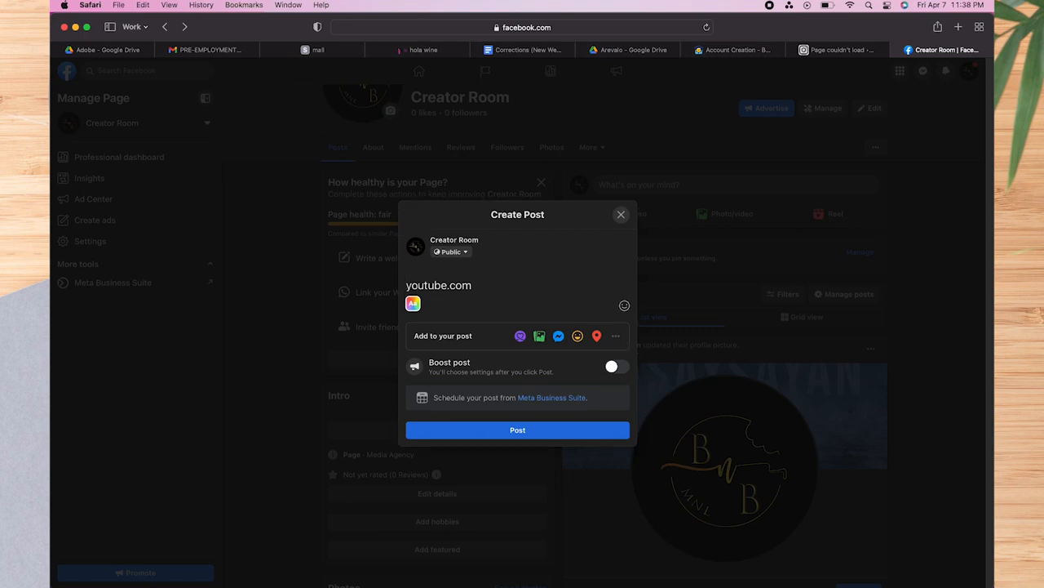
pyautogui.write('Thank you for watching')
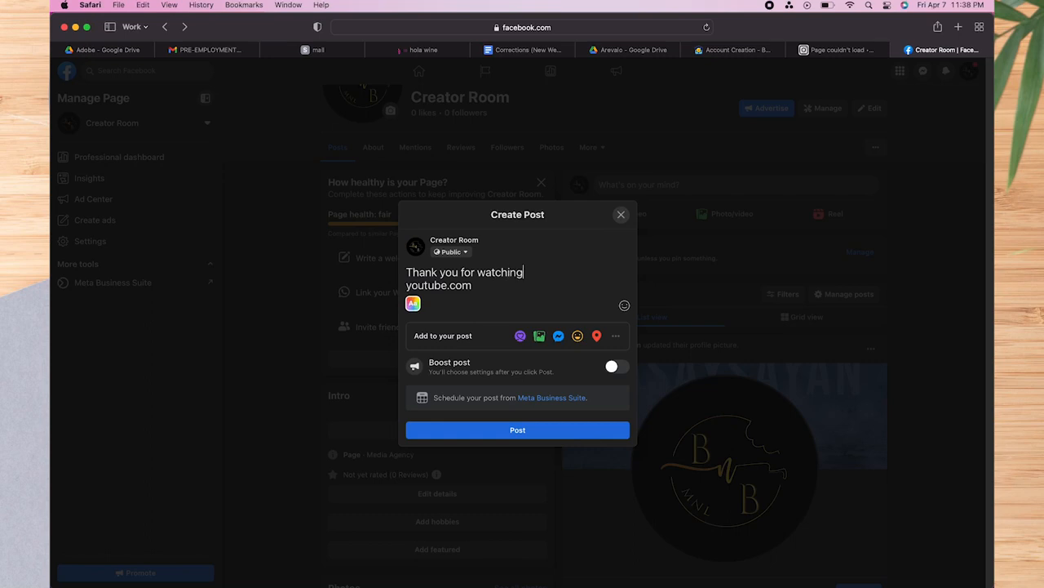
pyautogui.write('!')
pyautogui.press('Return')
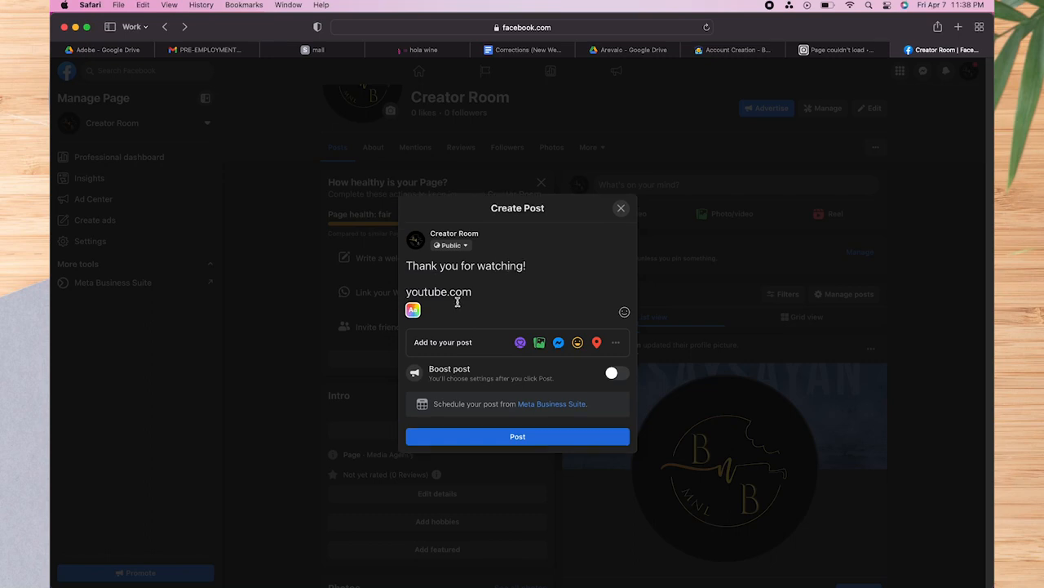
# Try to publish the post, and dismiss the offer to add a Send Message button
pyautogui.click(538, 448)
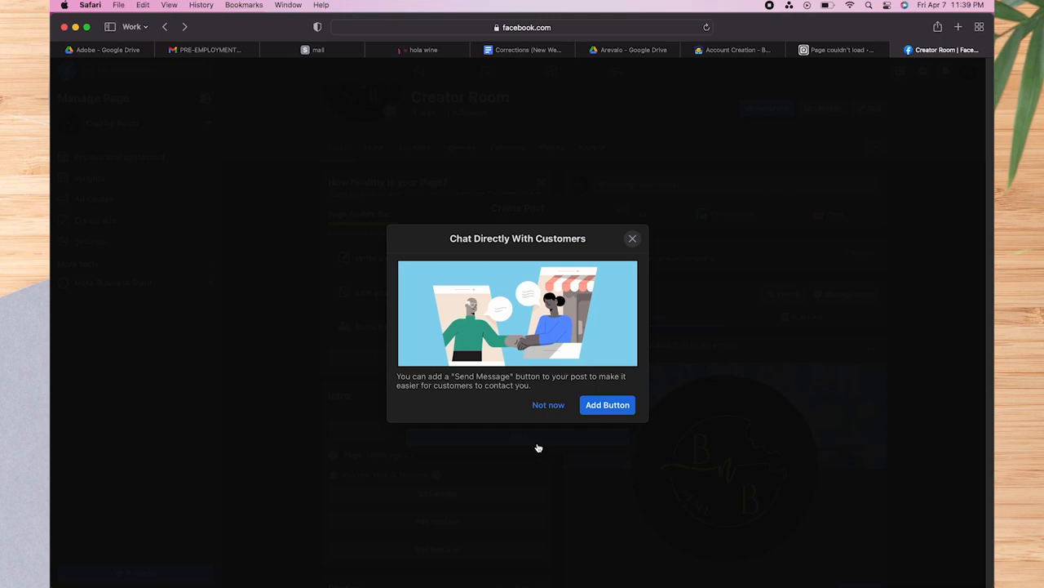
pyautogui.click(633, 238)
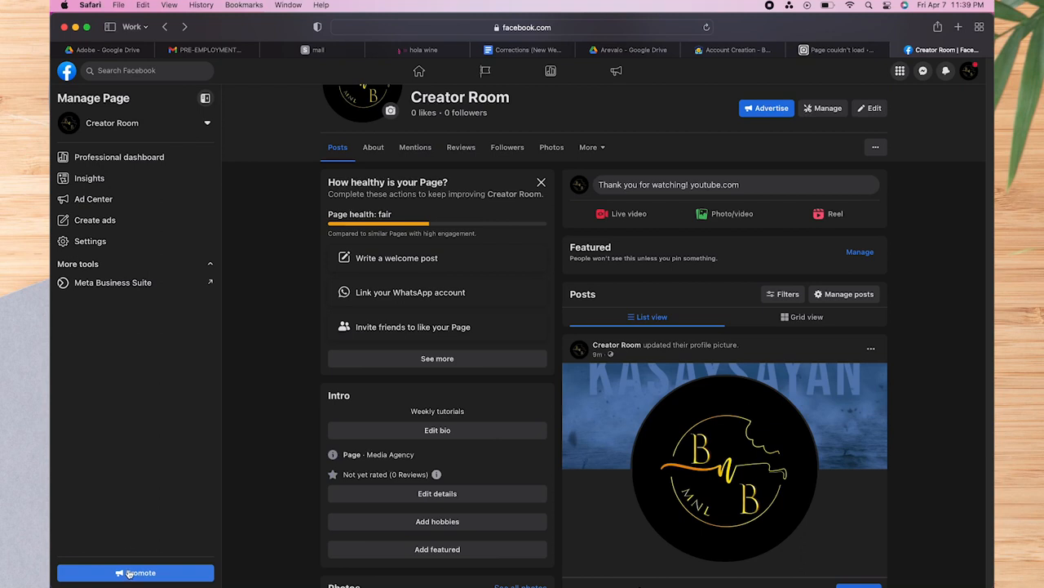
# Try to start promoting the Page, but stay on it to keep the unsaved post draft
pyautogui.click(128, 573)
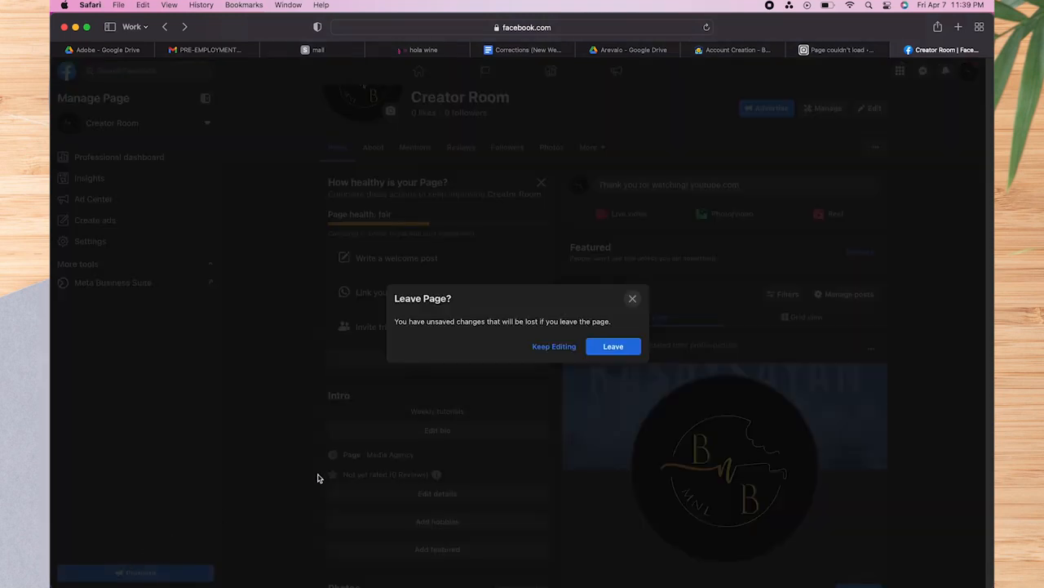
pyautogui.click(632, 298)
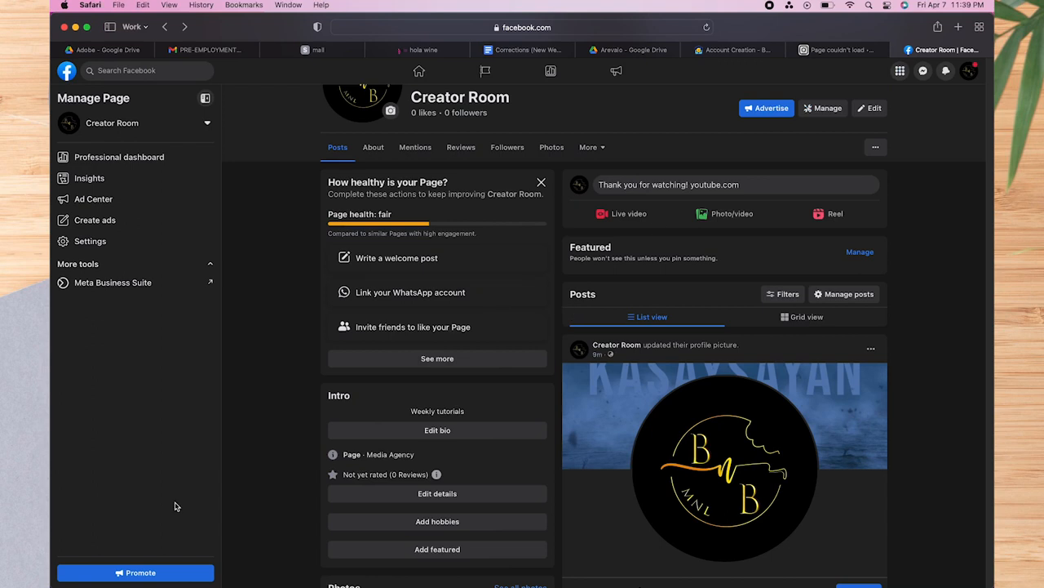